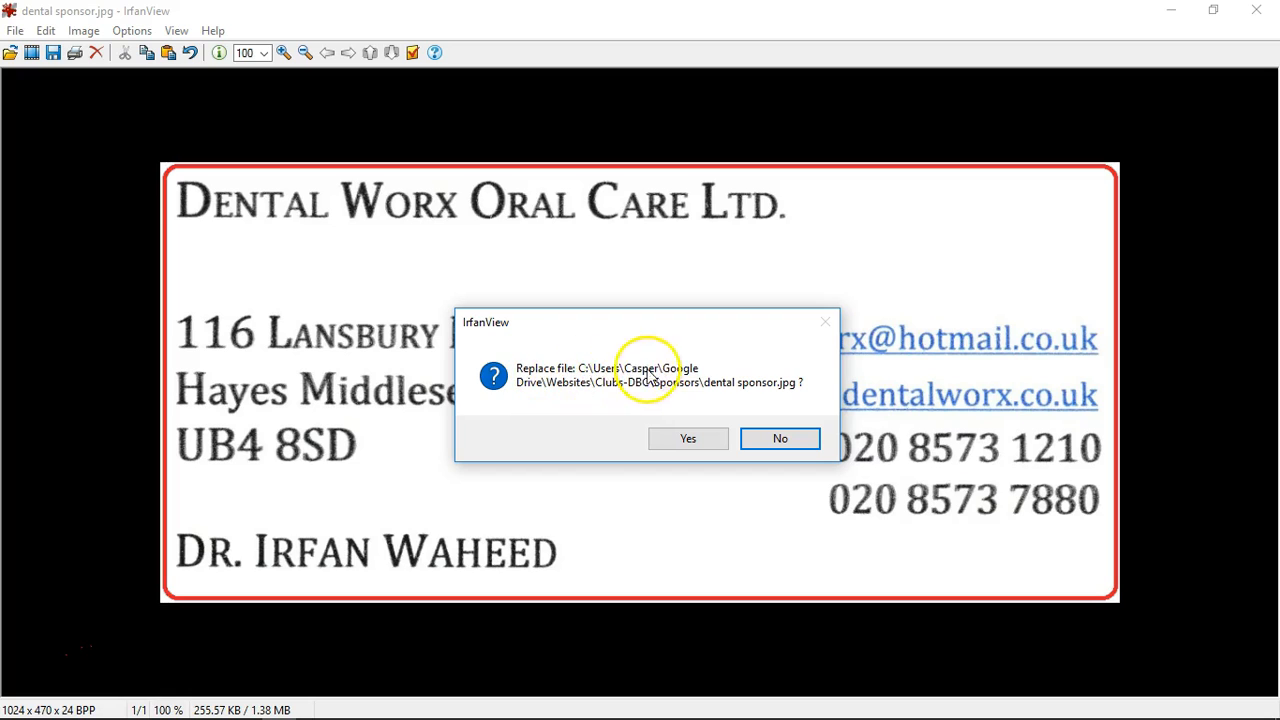
- Overwrite the existing dental sponsor.jpg with the edited image and close the image viewer
{"action": "left_click", "coordinate": [689, 441]}
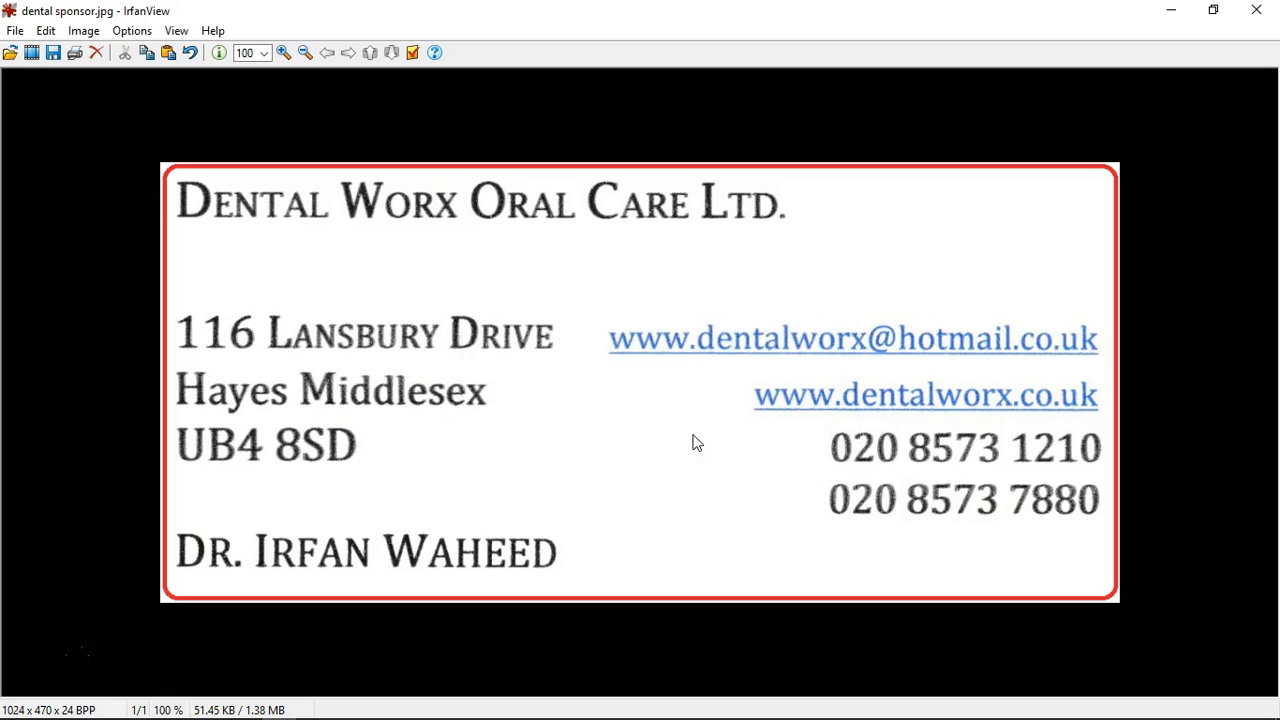
{"action": "left_click", "coordinate": [1262, 12]}
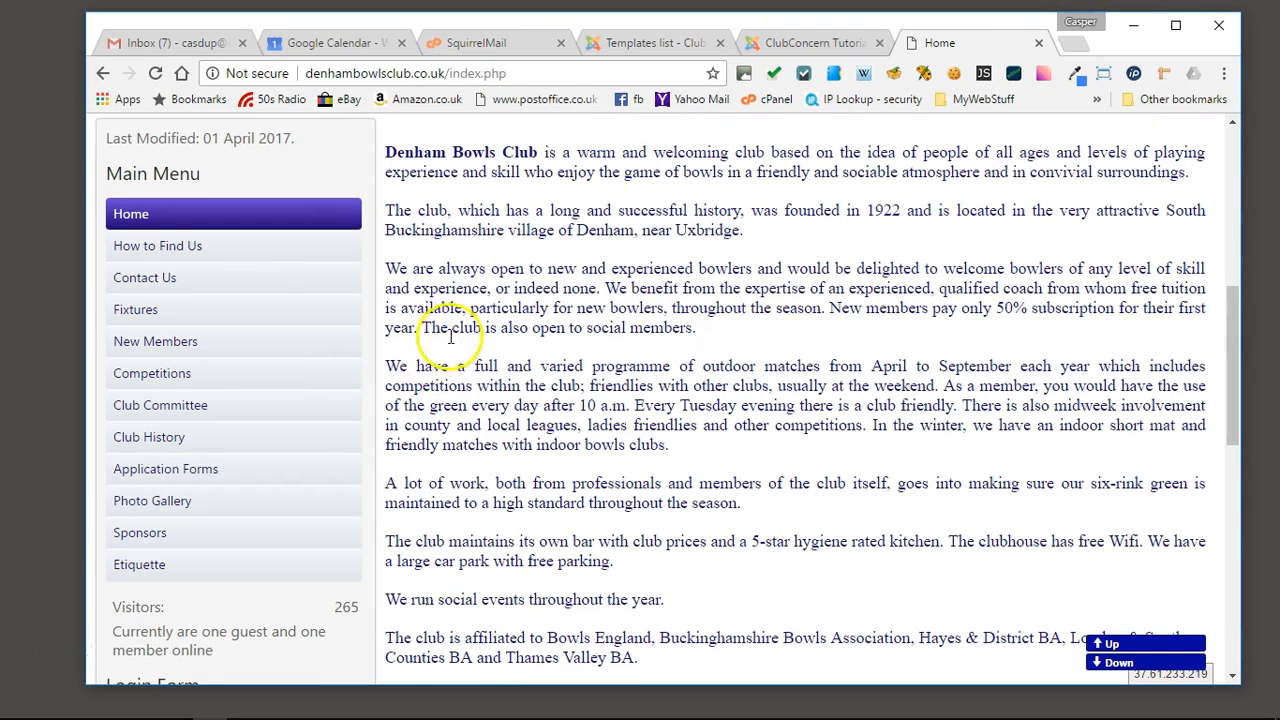
- Look over the Denham Bowls Club home page and open its Sponsors page to see the current content
{"action": "scroll", "coordinate": [445, 360], "scroll_direction": "up", "scroll_amount": 4}
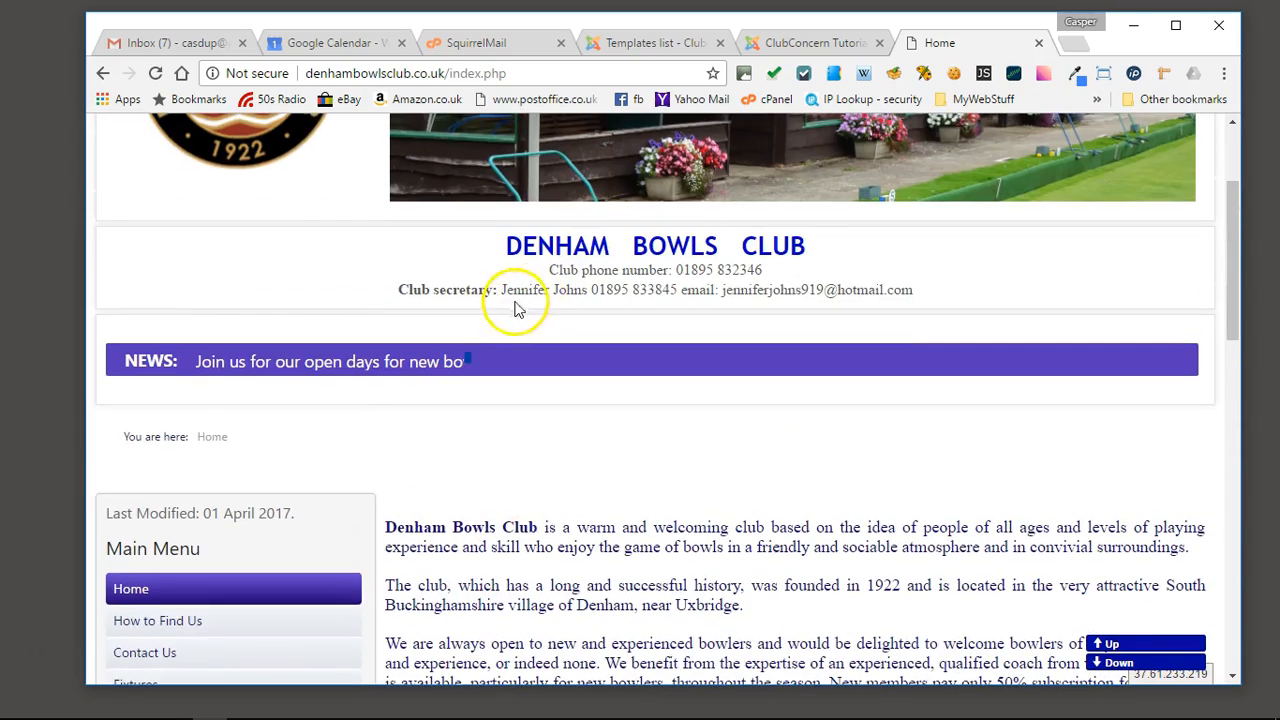
{"action": "scroll", "coordinate": [334, 286], "scroll_direction": "down", "scroll_amount": 4}
{"action": "scroll", "coordinate": [440, 350], "scroll_direction": "down", "scroll_amount": 1}
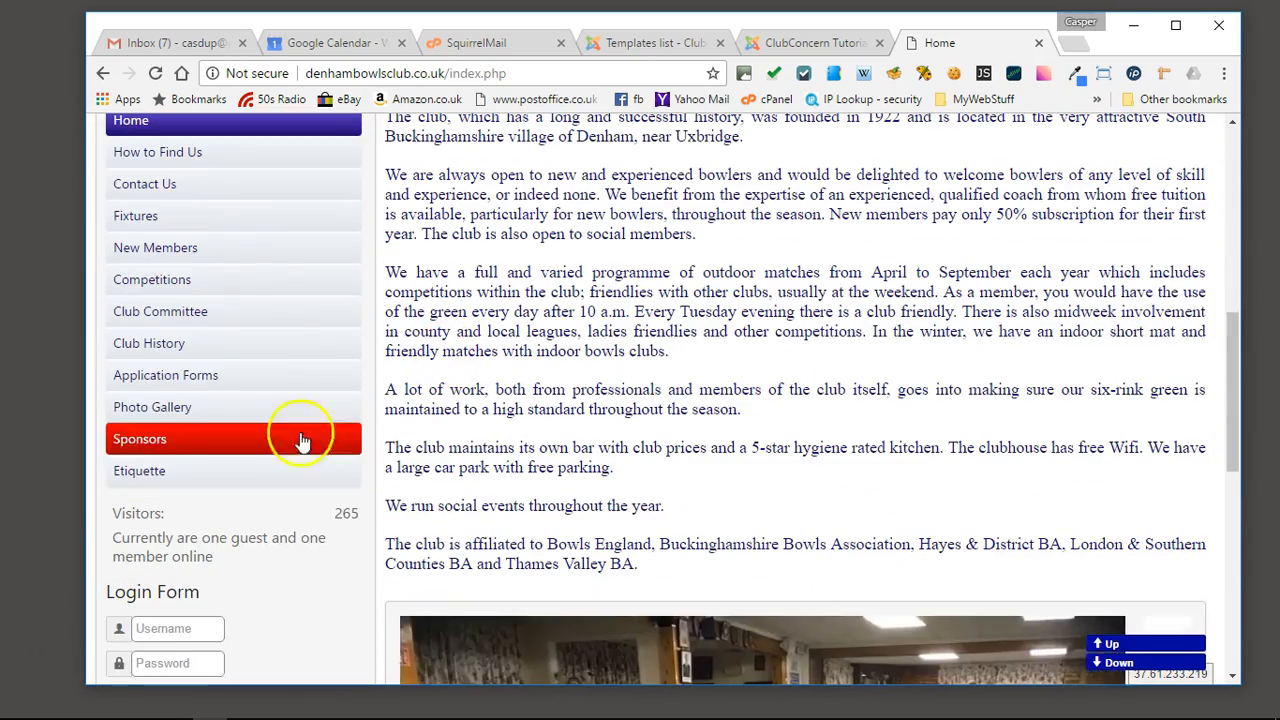
{"action": "left_click", "coordinate": [139, 441]}
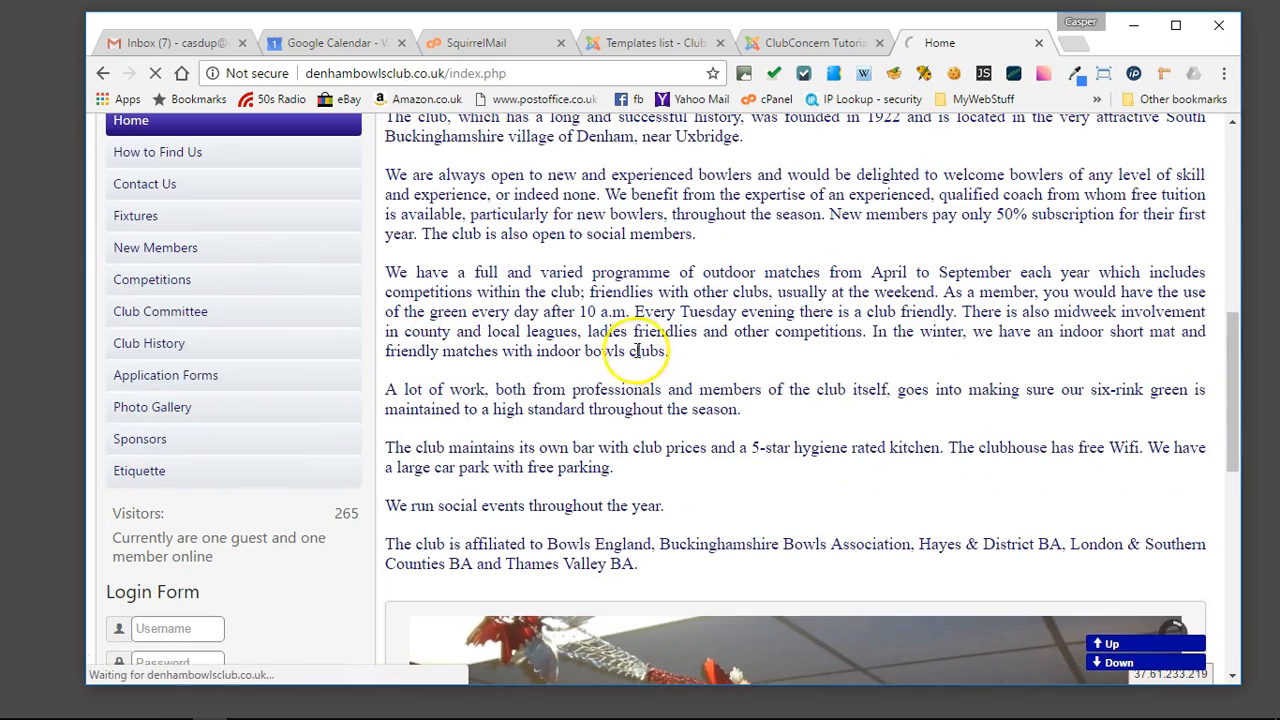
{"action": "scroll", "coordinate": [453, 382], "scroll_direction": "down", "scroll_amount": 2}
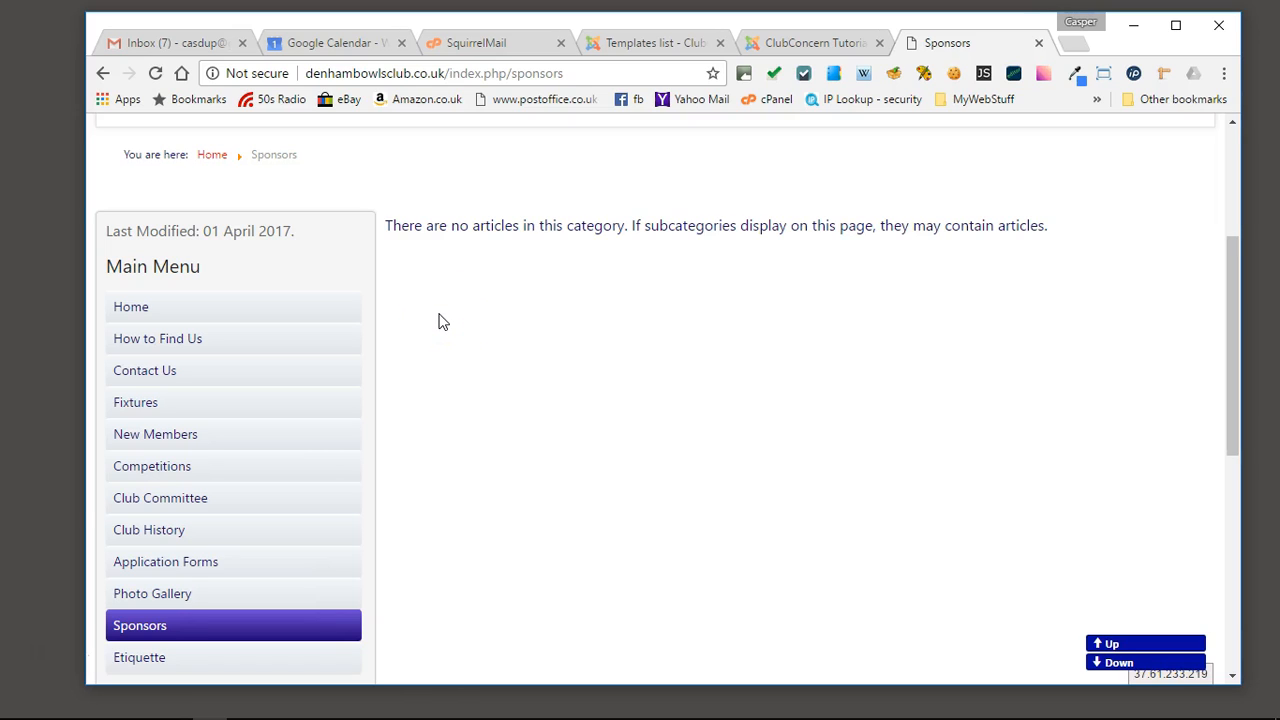
{"action": "scroll", "coordinate": [437, 325], "scroll_direction": "down", "scroll_amount": 2}
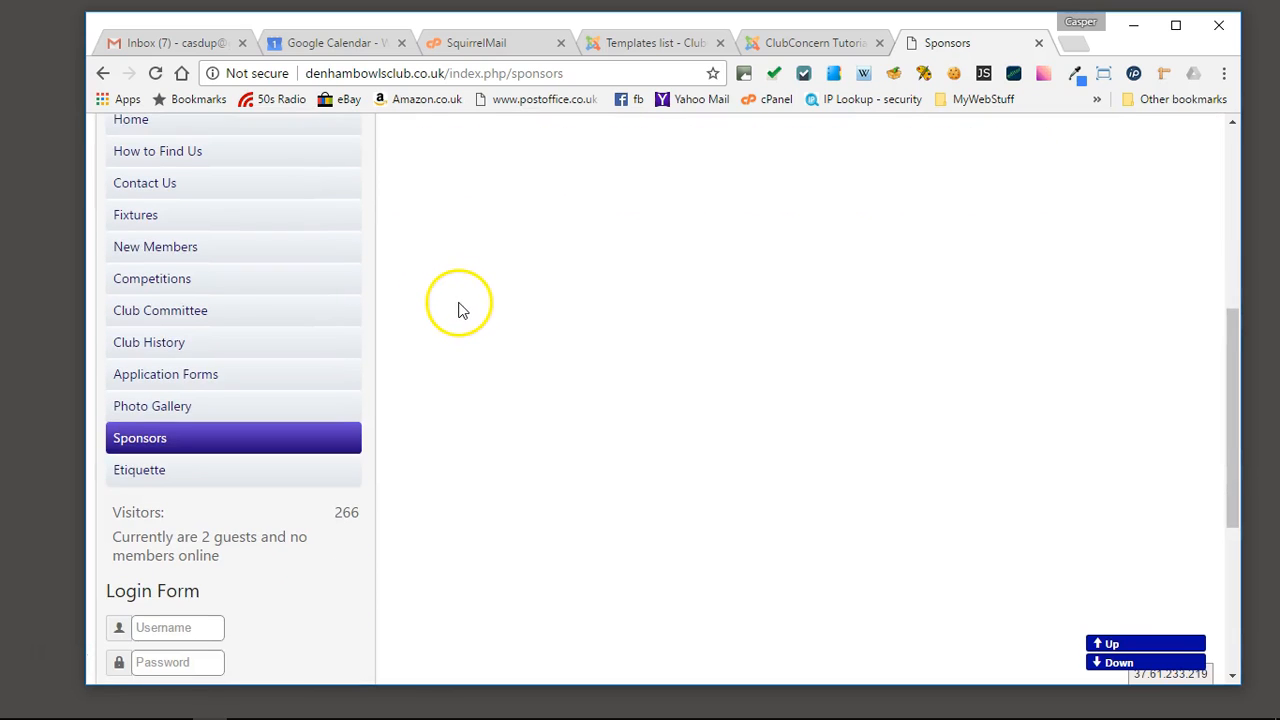
- Browse the Photo Gallery page, enlarge the photo of a bowler delivering a bowl, and close it again
{"action": "left_click", "coordinate": [165, 406]}
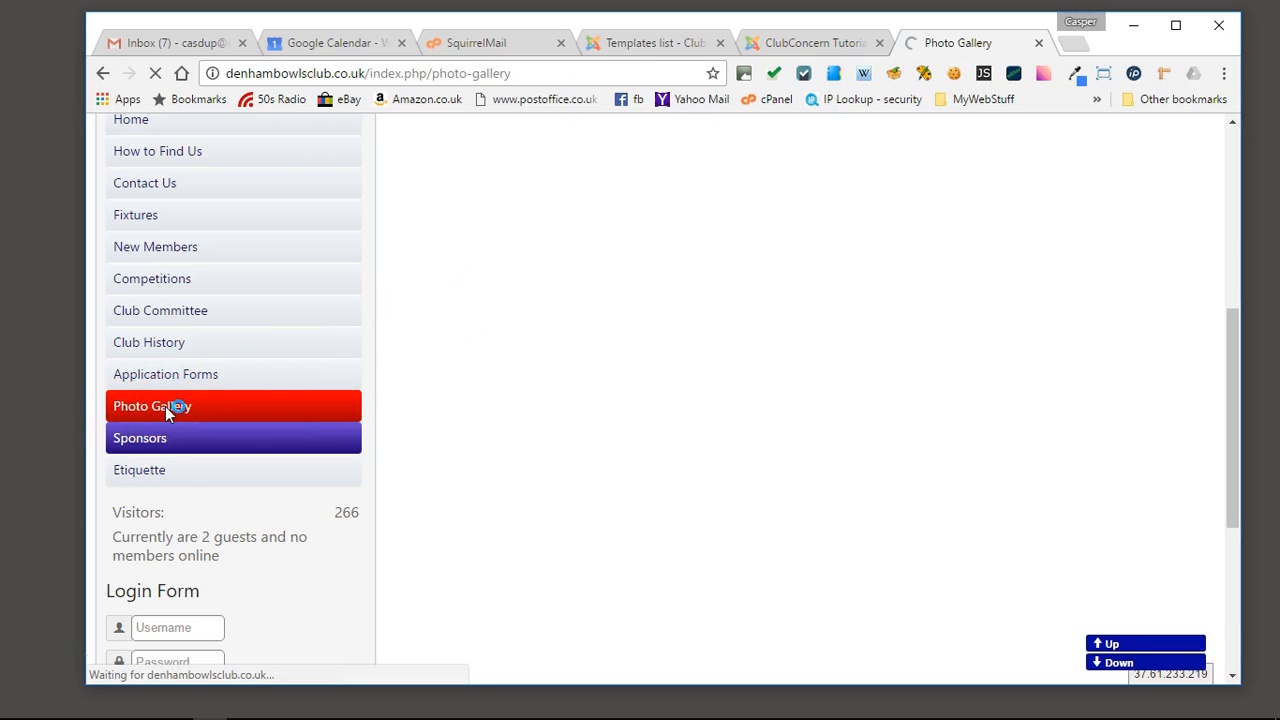
{"action": "scroll", "coordinate": [388, 370], "scroll_direction": "down", "scroll_amount": 5}
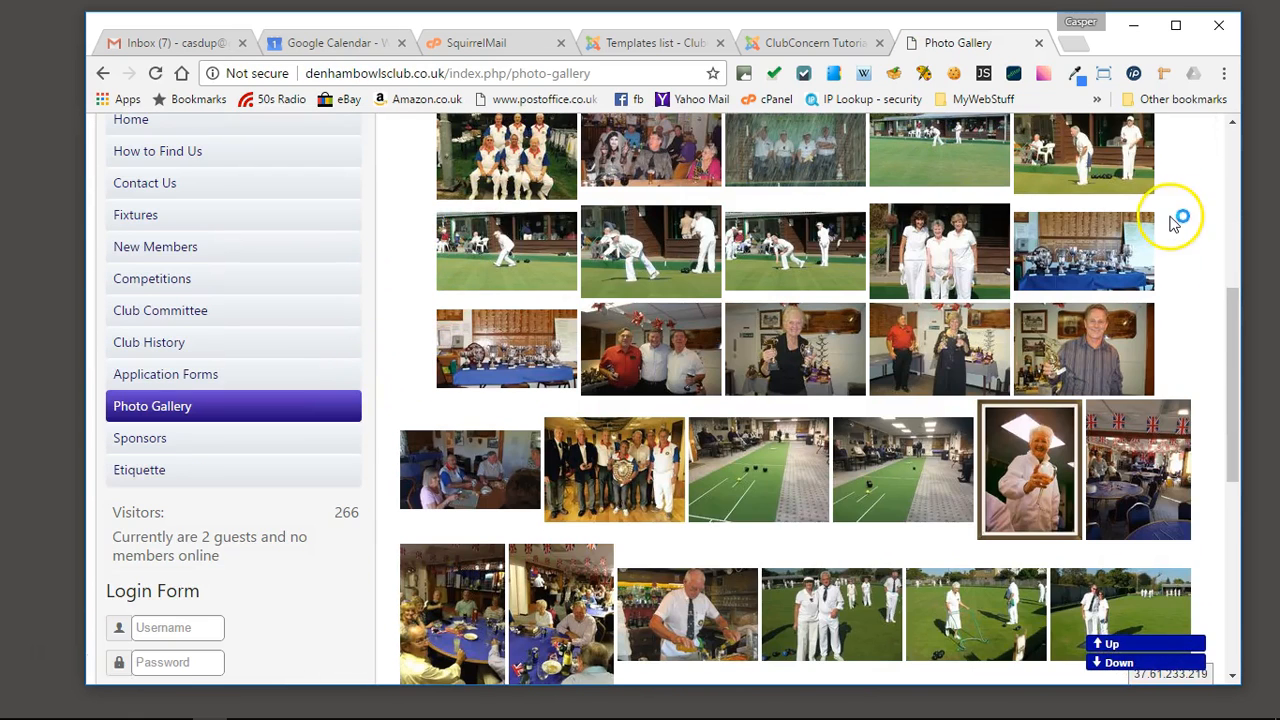
{"action": "scroll", "coordinate": [1177, 217], "scroll_direction": "up", "scroll_amount": 1}
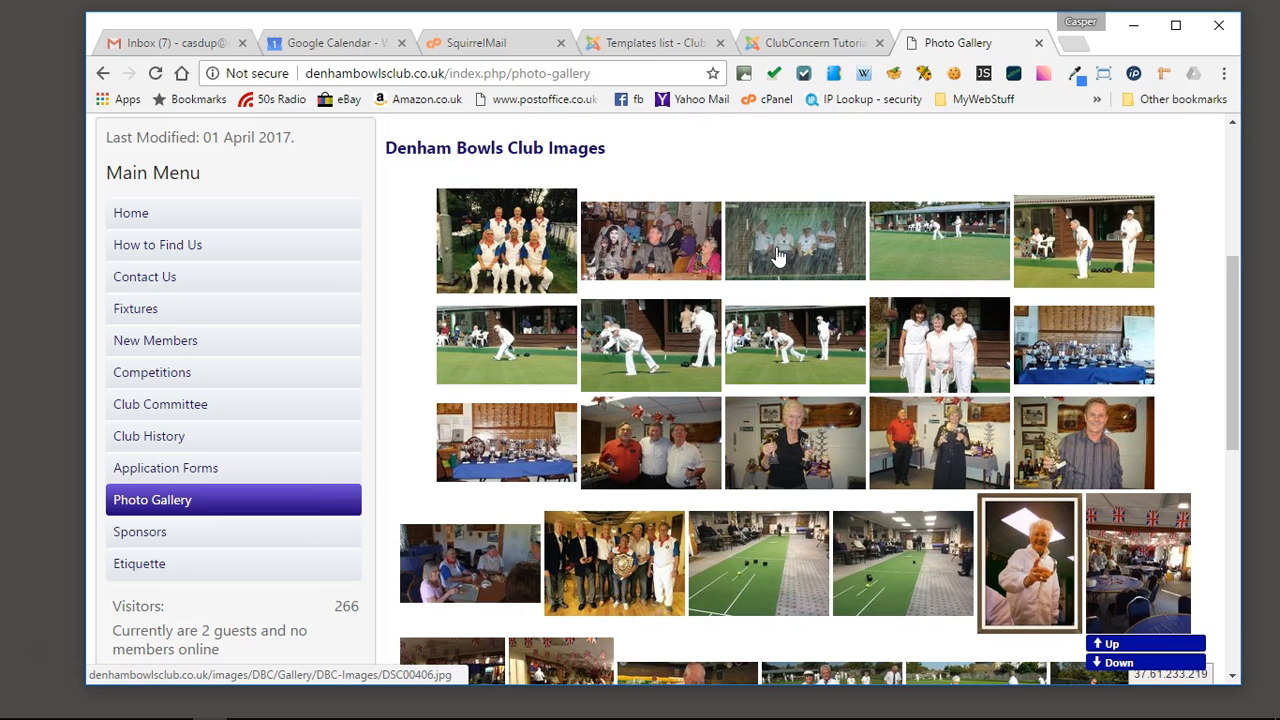
{"action": "left_click", "coordinate": [771, 336]}
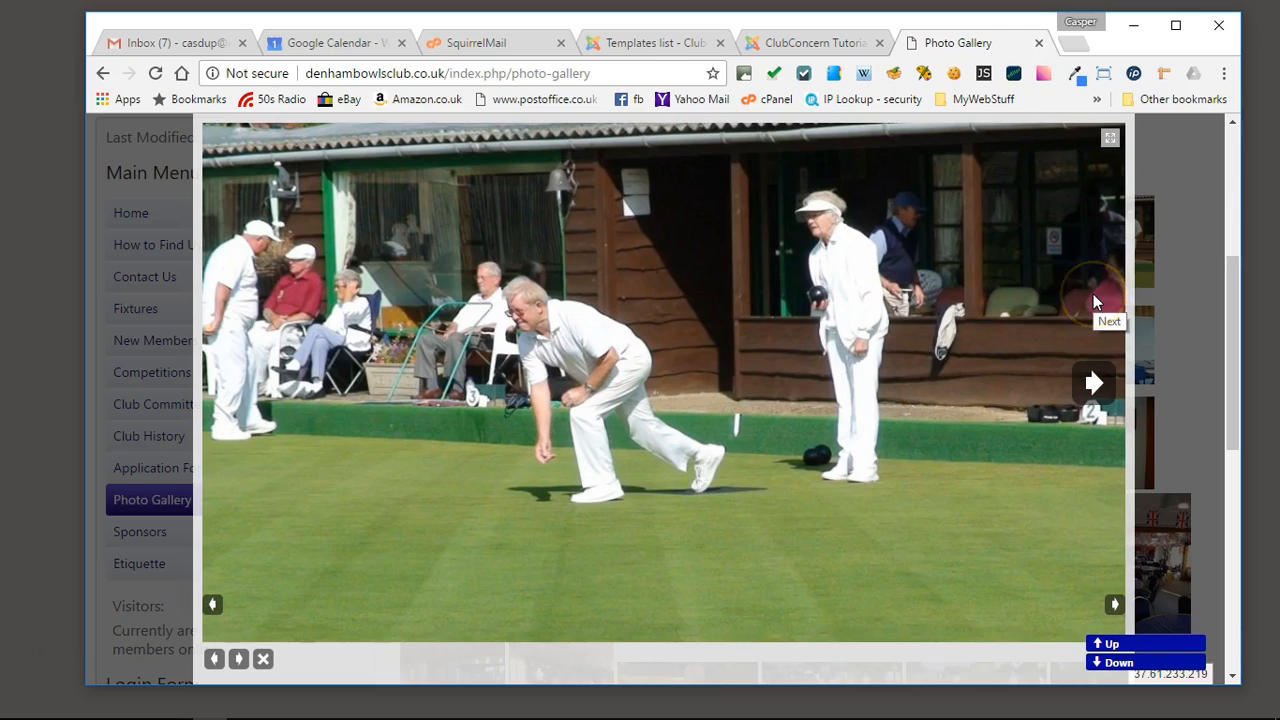
{"action": "left_click", "coordinate": [1181, 224]}
{"action": "scroll", "coordinate": [393, 378], "scroll_direction": "down", "scroll_amount": 1}
{"action": "scroll", "coordinate": [393, 378], "scroll_direction": "down", "scroll_amount": 3}
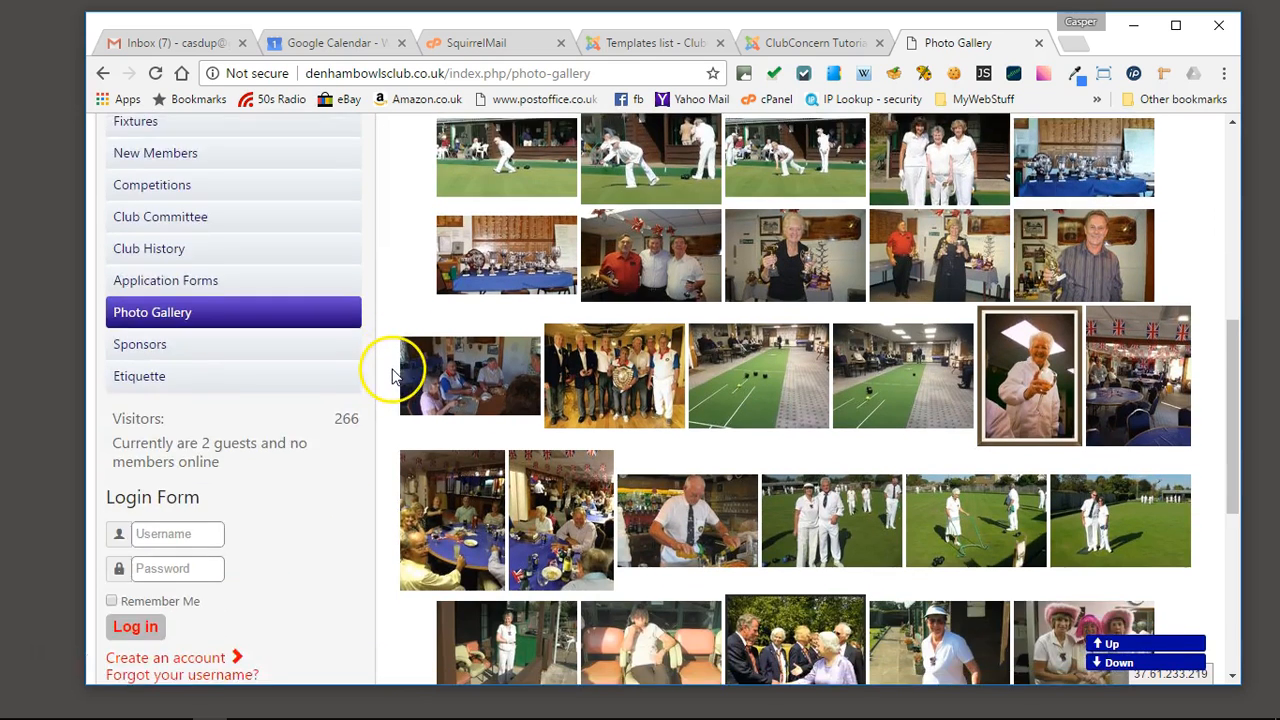
- Log in to the club website with the account username and open the Media Maintenance page
{"action": "left_click", "coordinate": [150, 440]}
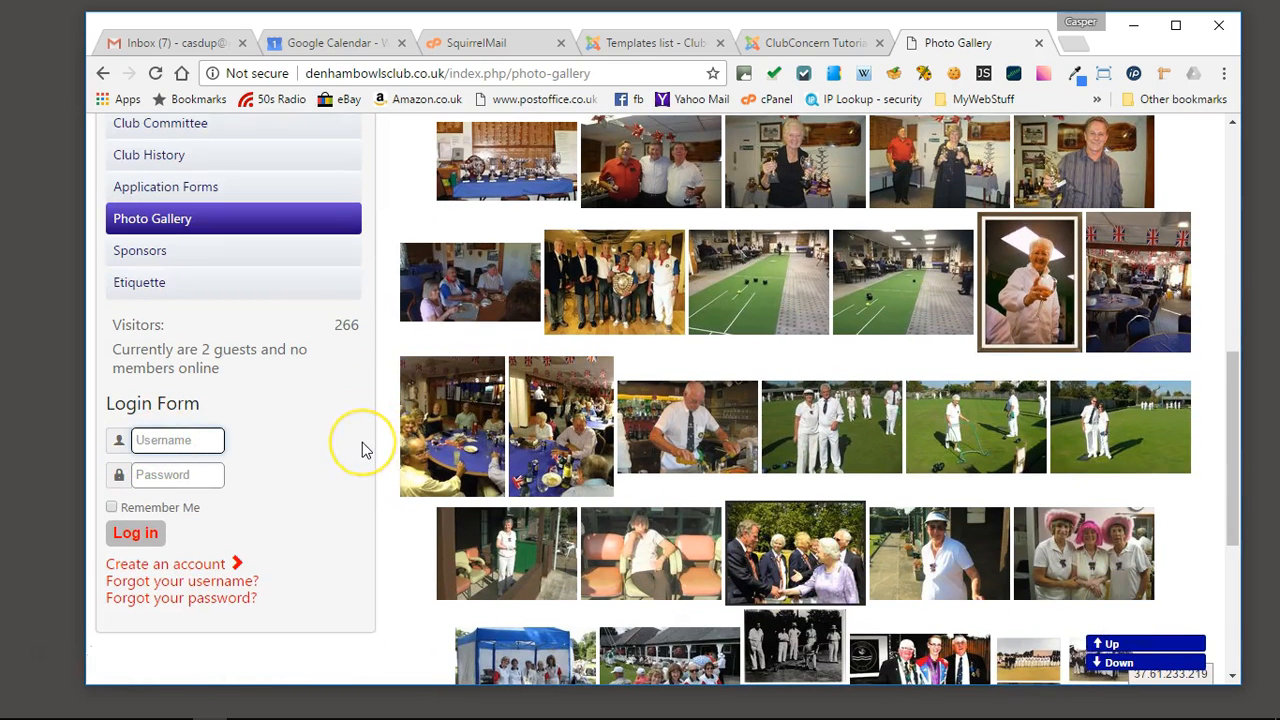
{"action": "type", "text": "casdu"}
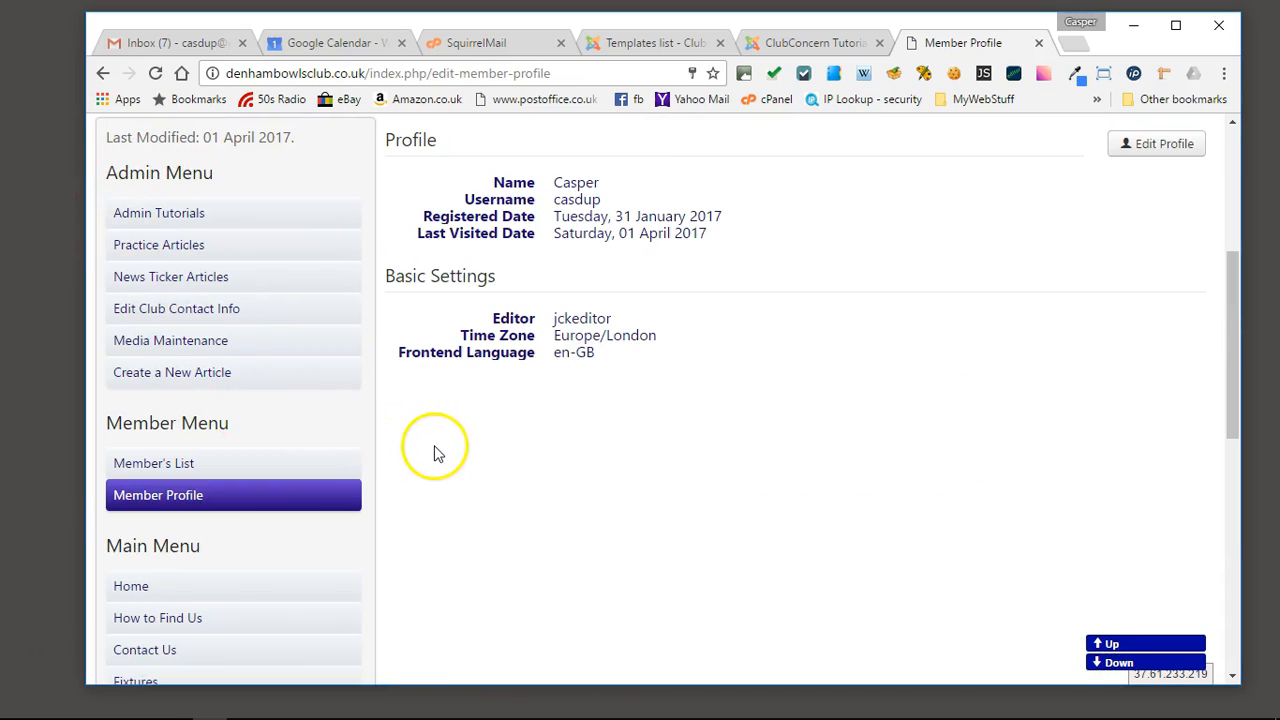
{"action": "scroll", "coordinate": [440, 449], "scroll_direction": "down", "scroll_amount": 1}
{"action": "scroll", "coordinate": [460, 420], "scroll_direction": "up", "scroll_amount": 1}
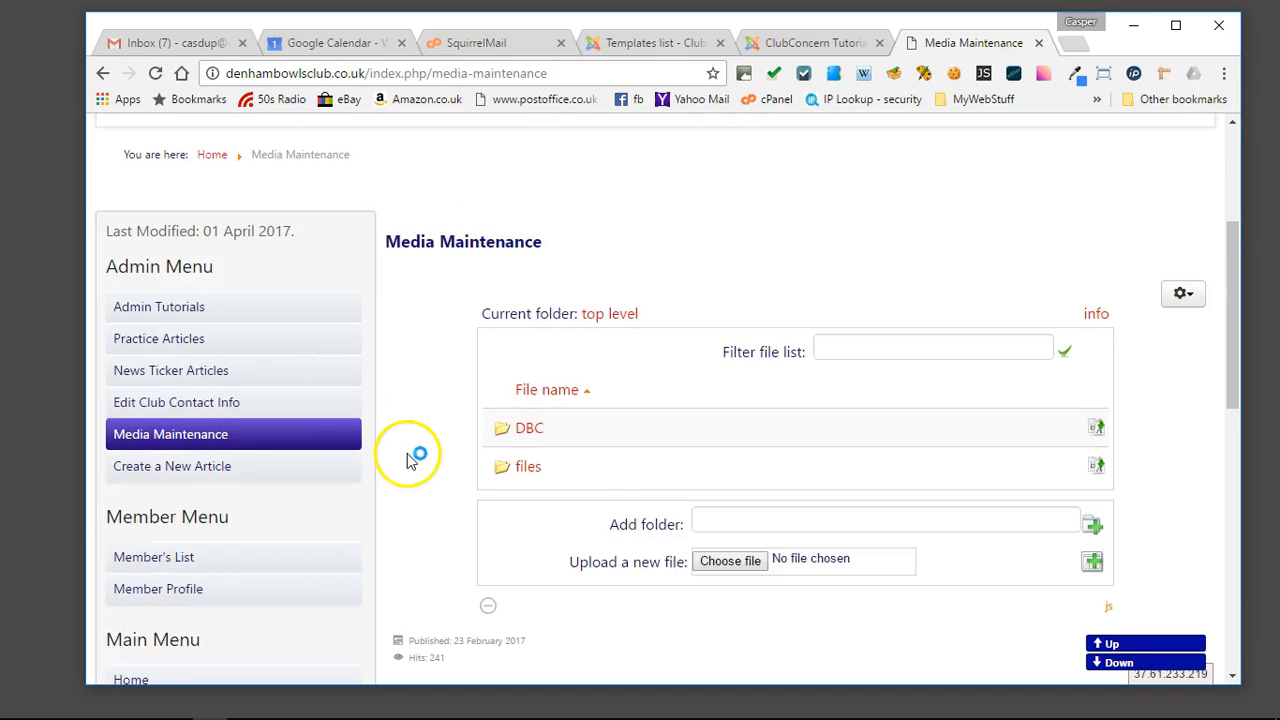
- Open the DBC folder in Media Maintenance and bring its subfolders into view
{"action": "scroll", "coordinate": [414, 451], "scroll_direction": "down", "scroll_amount": 2}
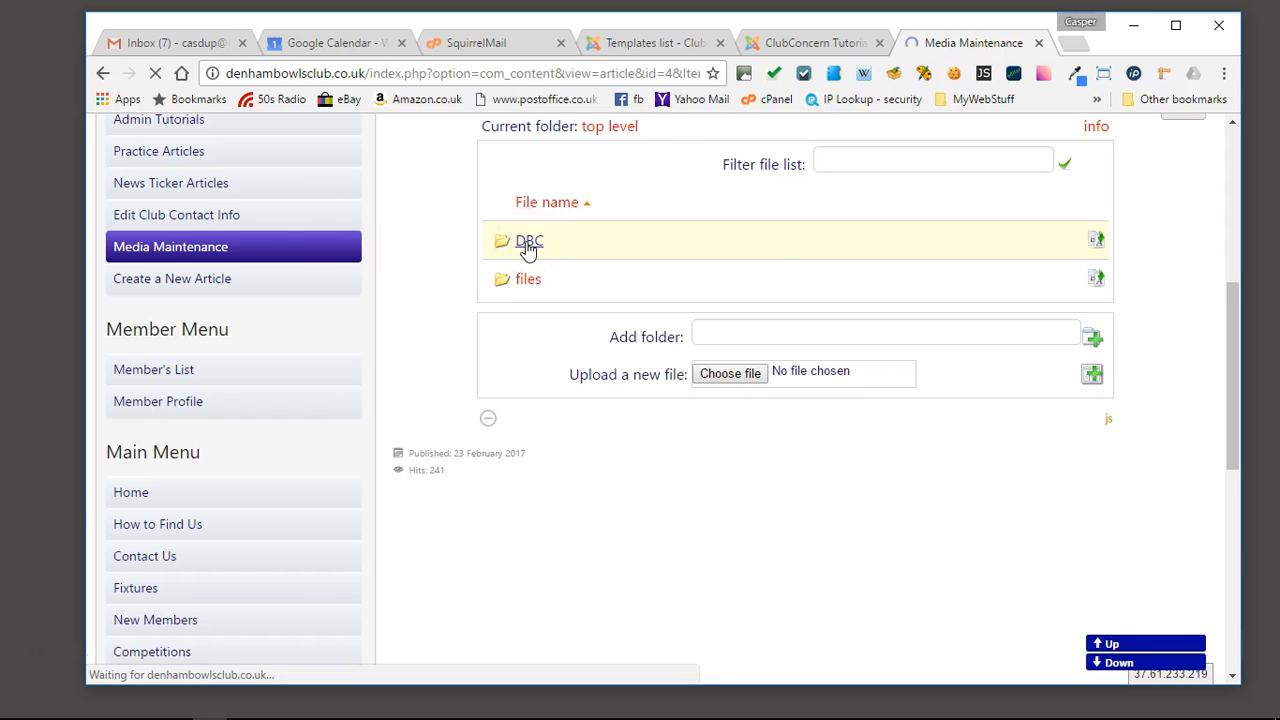
{"action": "scroll", "coordinate": [443, 275], "scroll_direction": "down", "scroll_amount": 3}
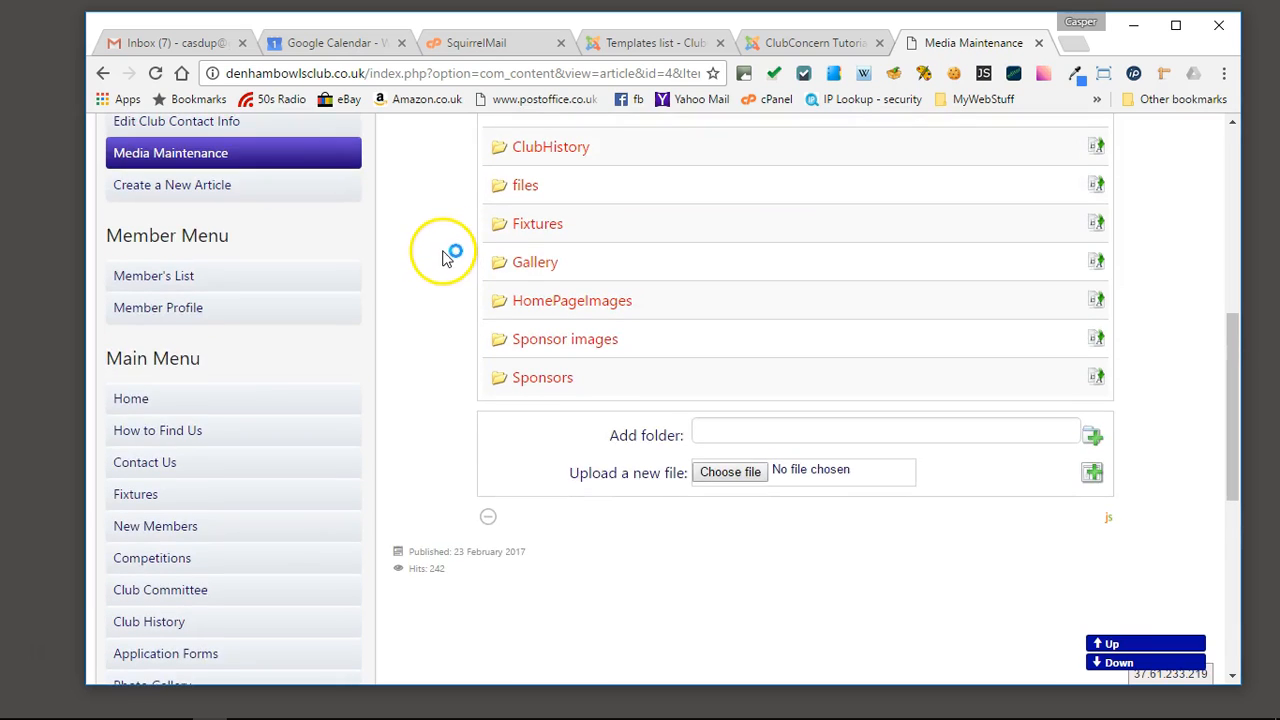
{"action": "scroll", "coordinate": [447, 220], "scroll_direction": "up", "scroll_amount": 1}
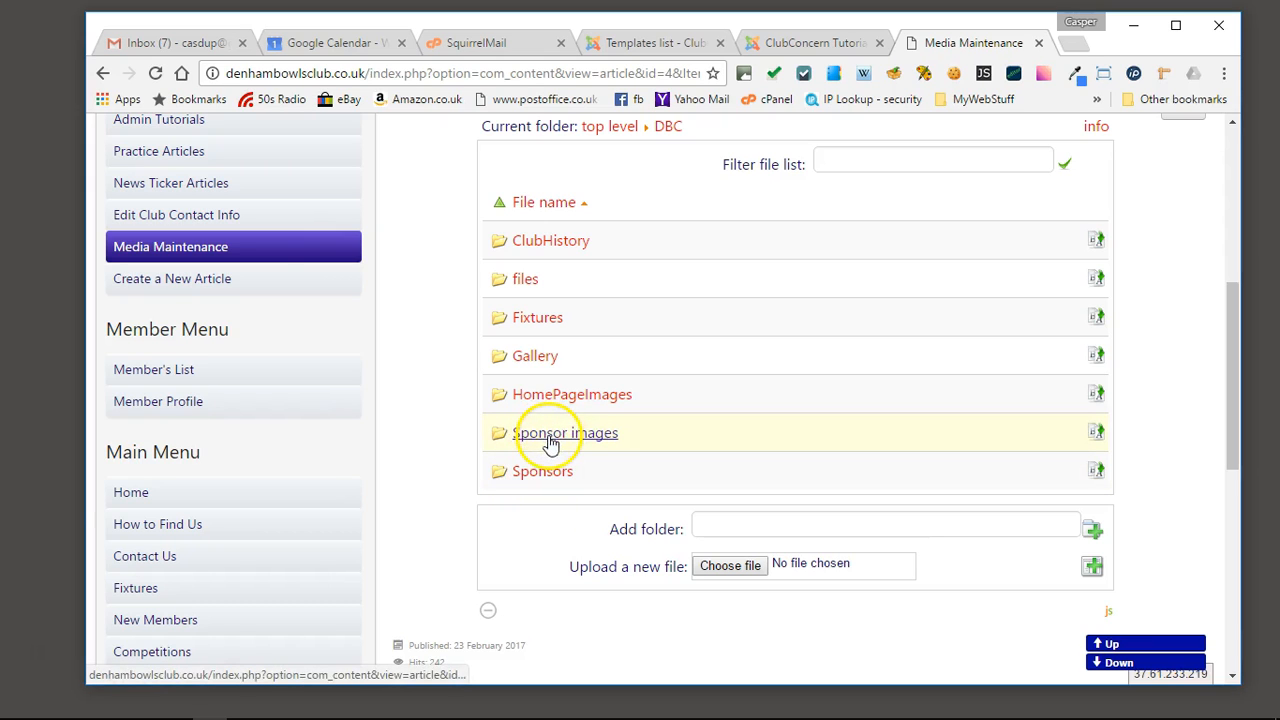
- Check the contents of the Sponsor images folder and return to the DBC folder
{"action": "scroll", "coordinate": [552, 441], "scroll_direction": "down", "scroll_amount": 3}
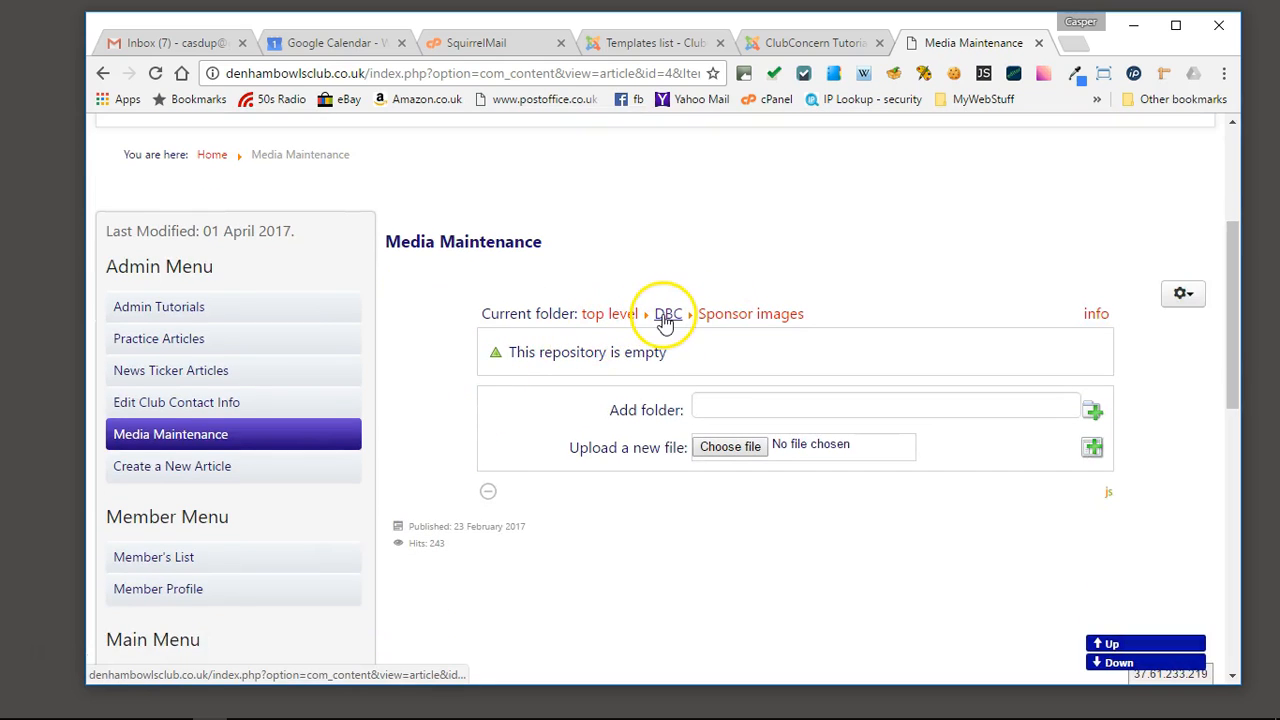
{"action": "left_click", "coordinate": [666, 314]}
{"action": "scroll", "coordinate": [451, 443], "scroll_direction": "down", "scroll_amount": 3}
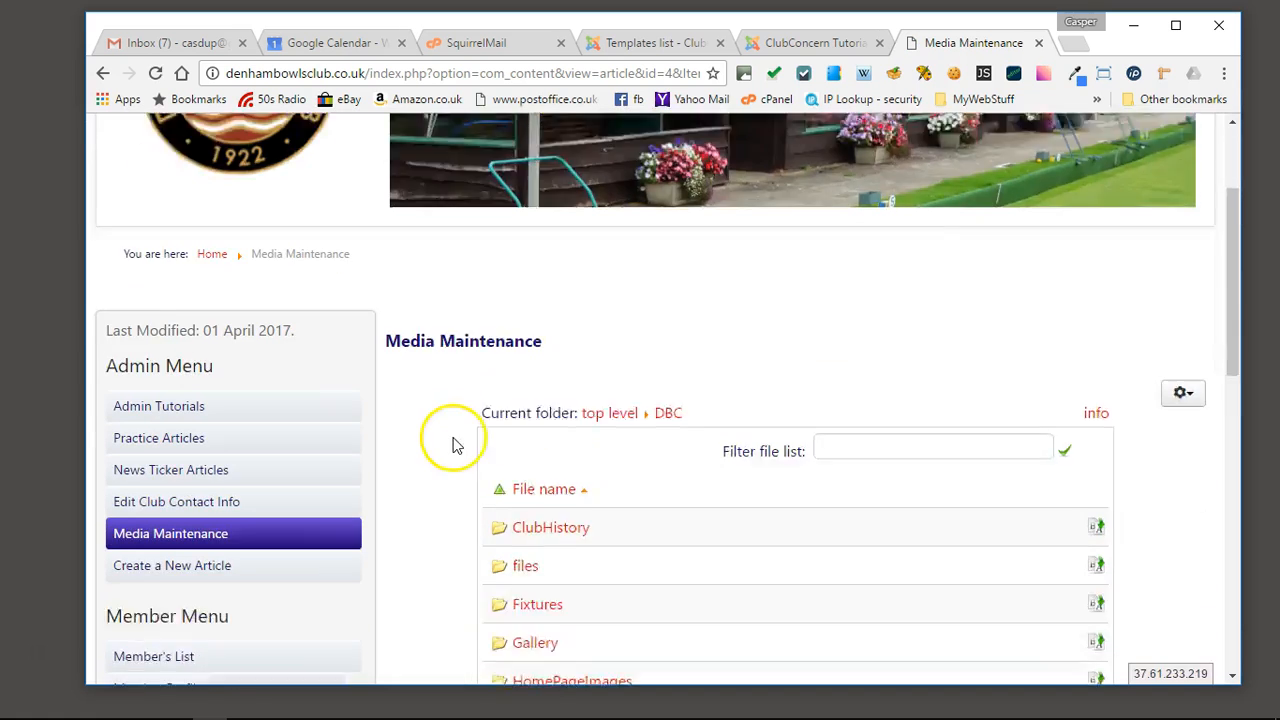
- Open the Sponsors folder inside DBC to reach its file list
{"action": "scroll", "coordinate": [434, 450], "scroll_direction": "down", "scroll_amount": 2}
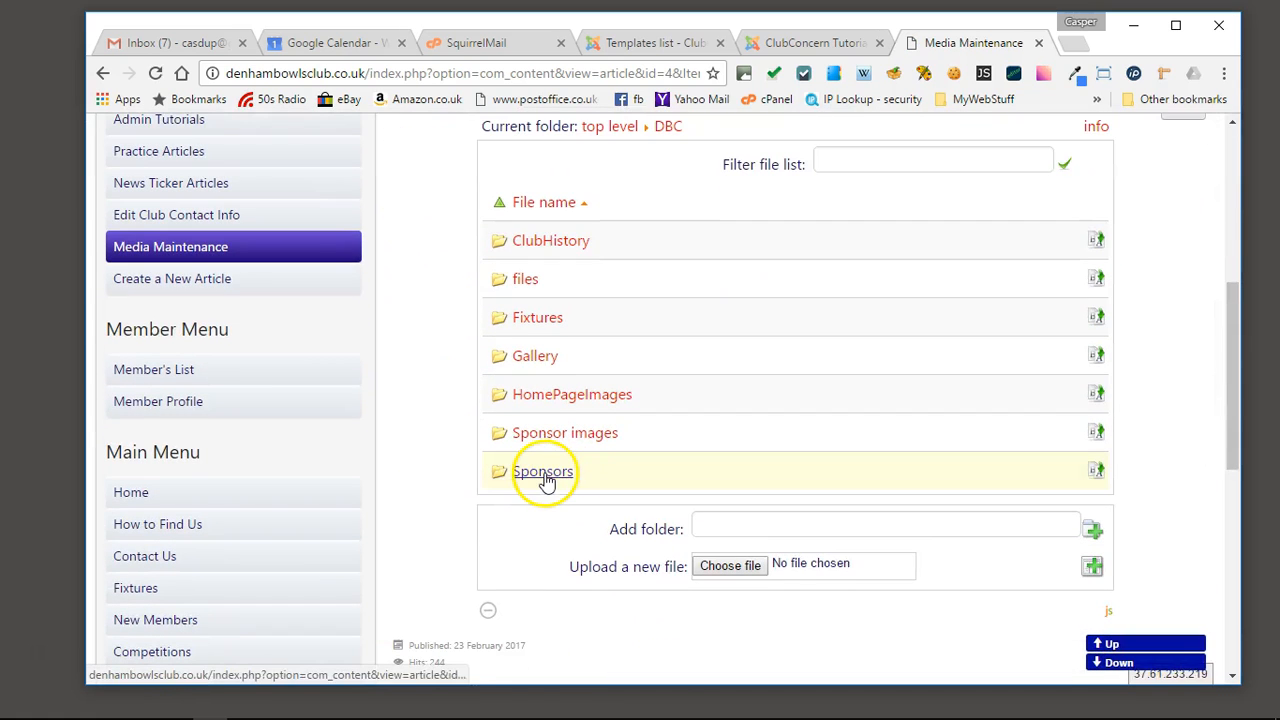
{"action": "scroll", "coordinate": [443, 400], "scroll_direction": "down", "scroll_amount": 3}
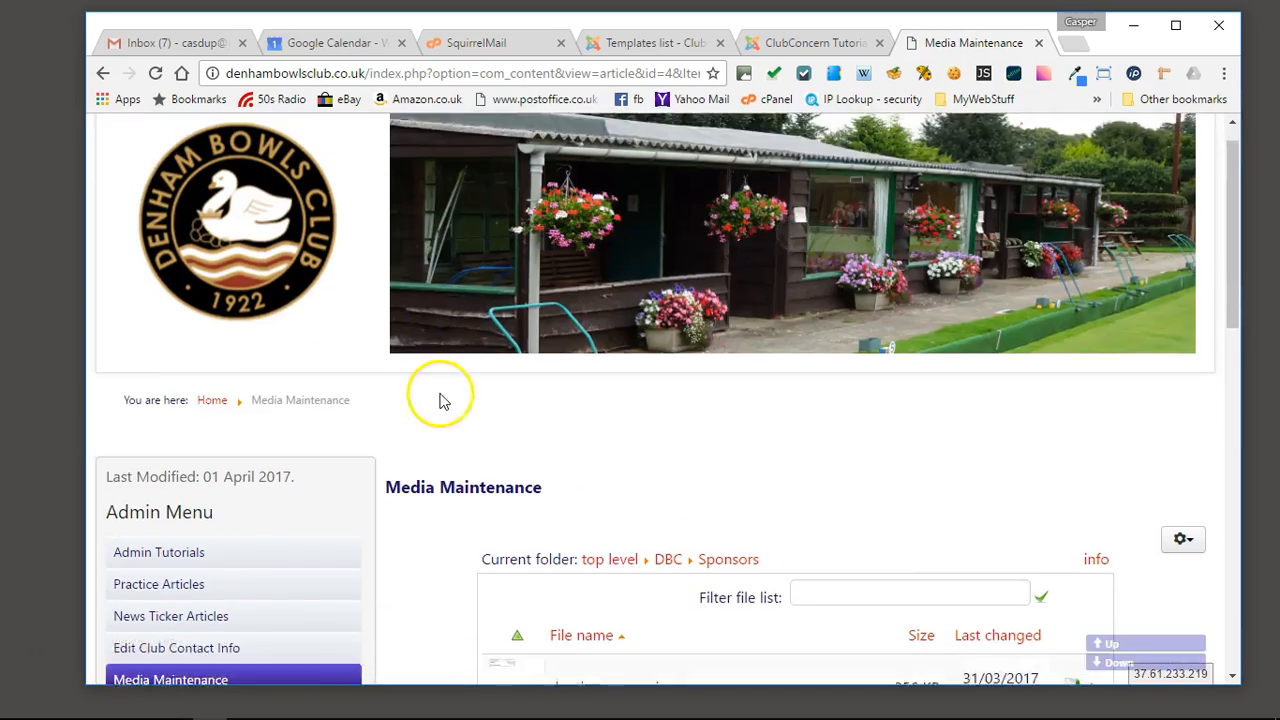
{"action": "scroll", "coordinate": [443, 400], "scroll_direction": "down", "scroll_amount": 1}
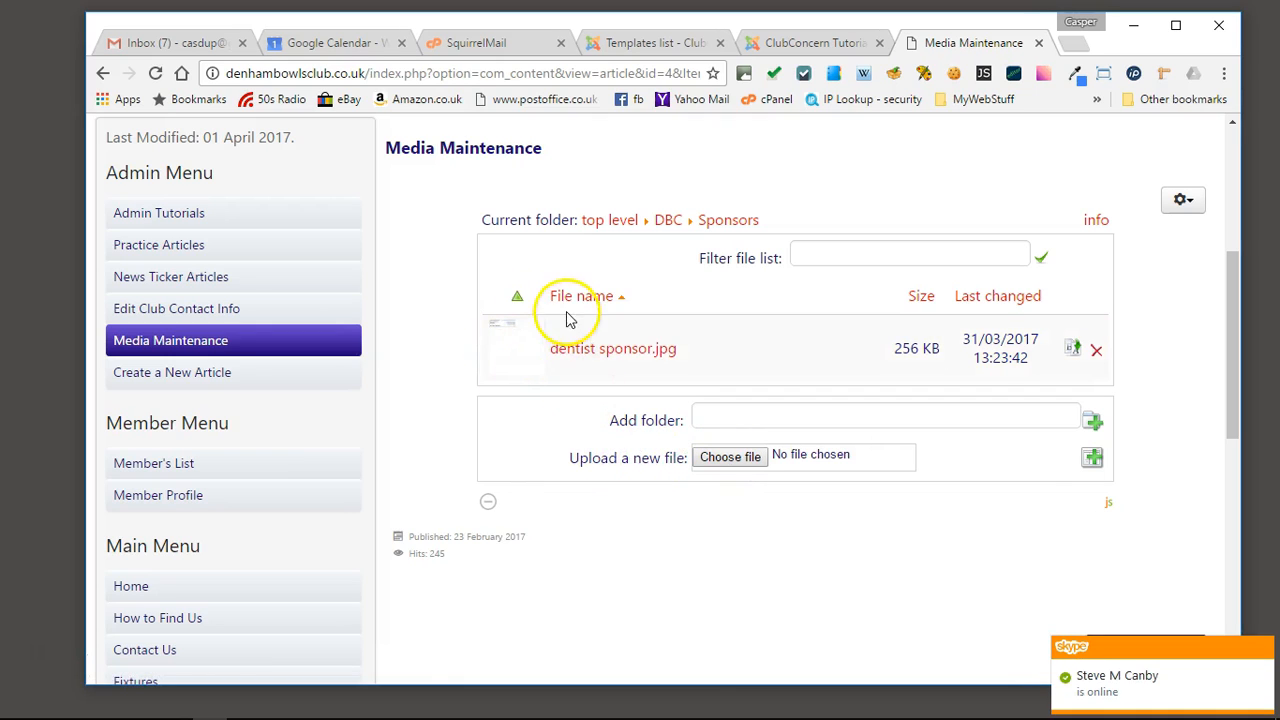
- Choose dental sponsor.jpg from the Google Drive folder Websites, Clubs-DBC, Sponsors as the new file to upload
{"action": "left_click", "coordinate": [728, 457]}
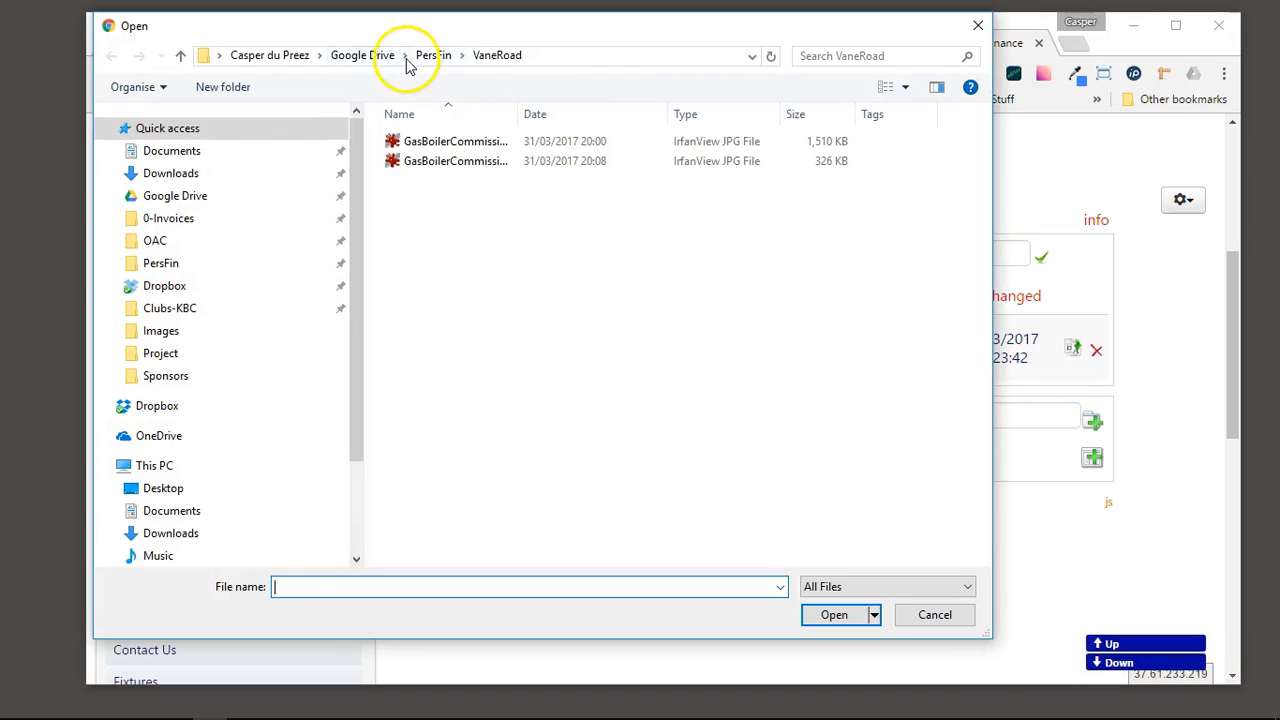
{"action": "left_click", "coordinate": [350, 55]}
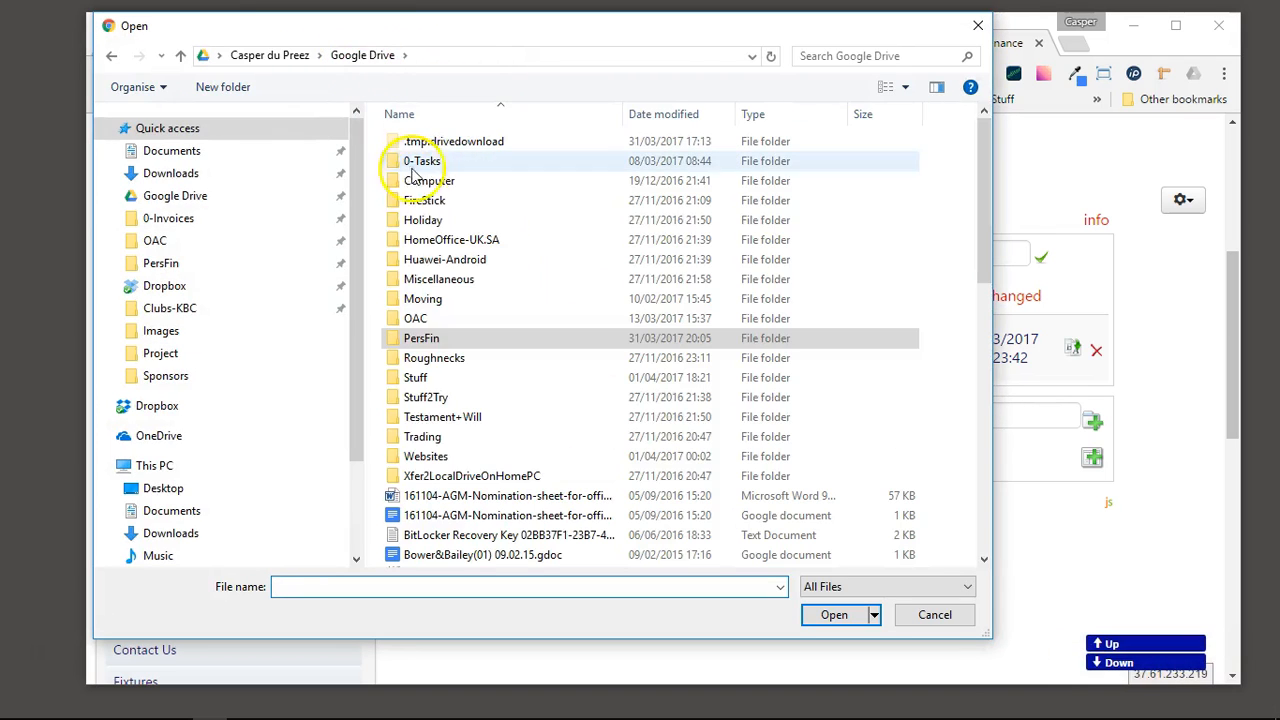
{"action": "double_click", "coordinate": [422, 456]}
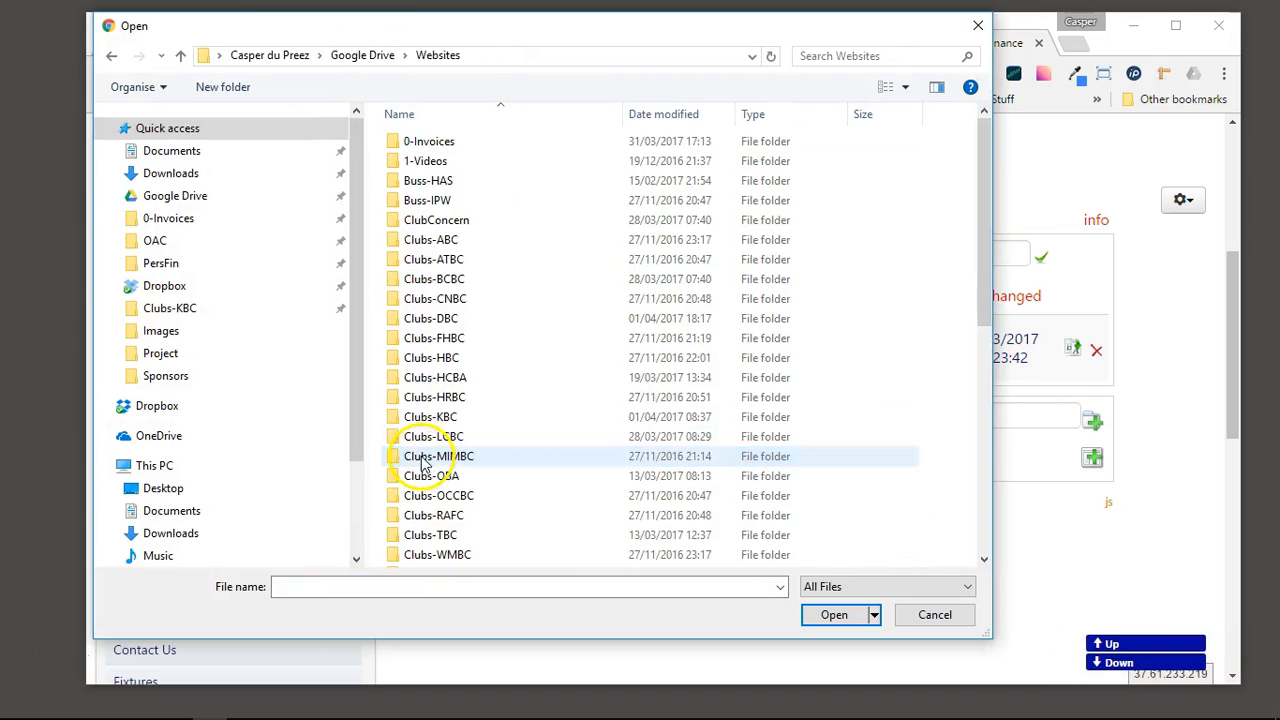
{"action": "left_click", "coordinate": [420, 322]}
{"action": "double_click", "coordinate": [420, 322]}
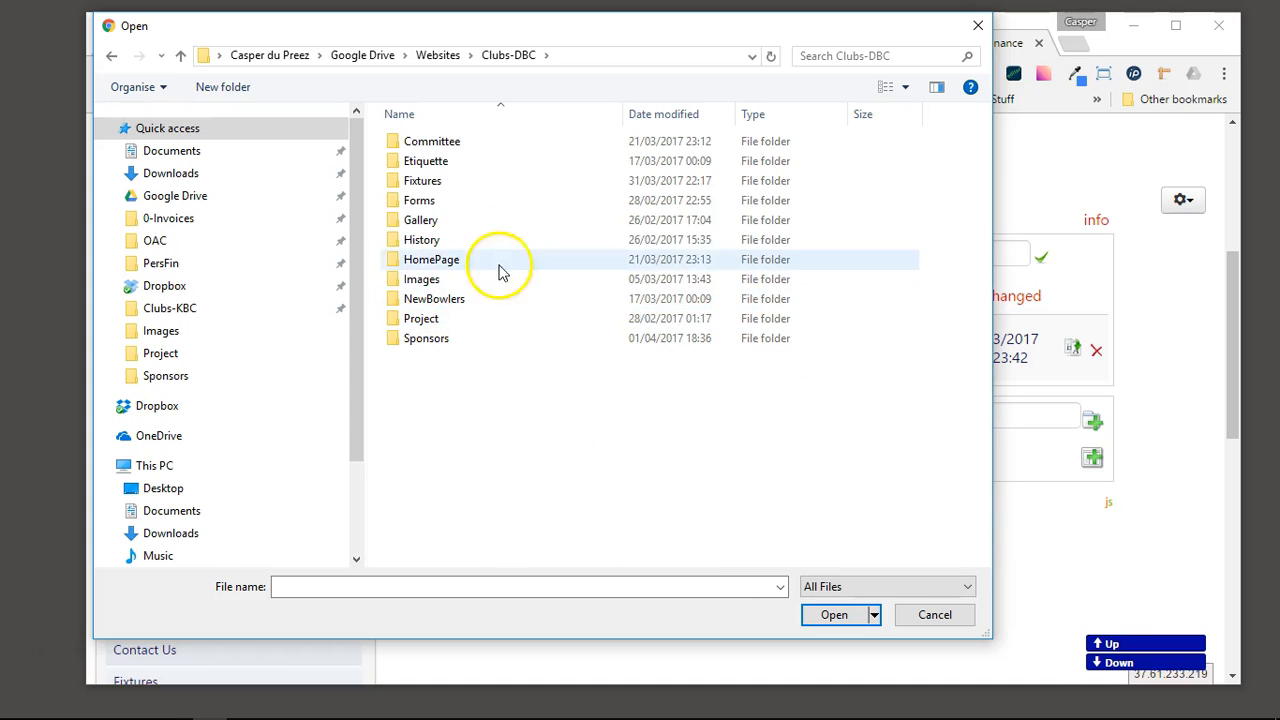
{"action": "double_click", "coordinate": [425, 342]}
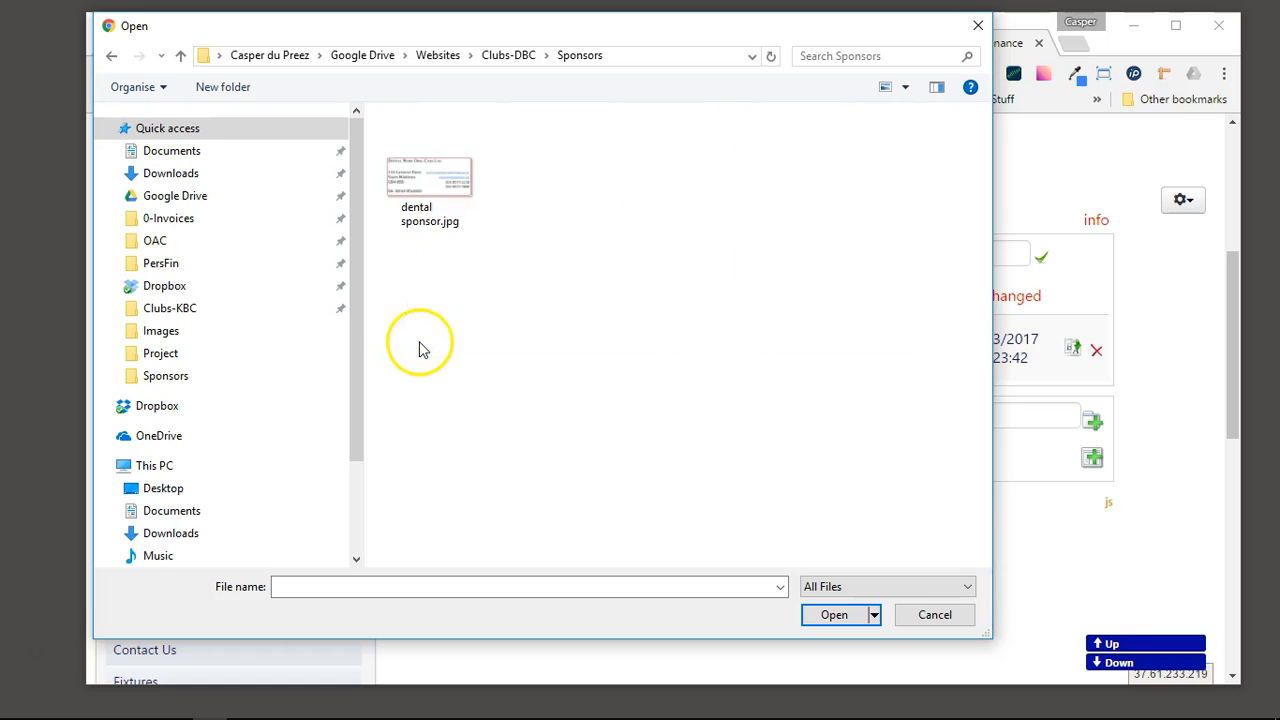
{"action": "left_click", "coordinate": [425, 190]}
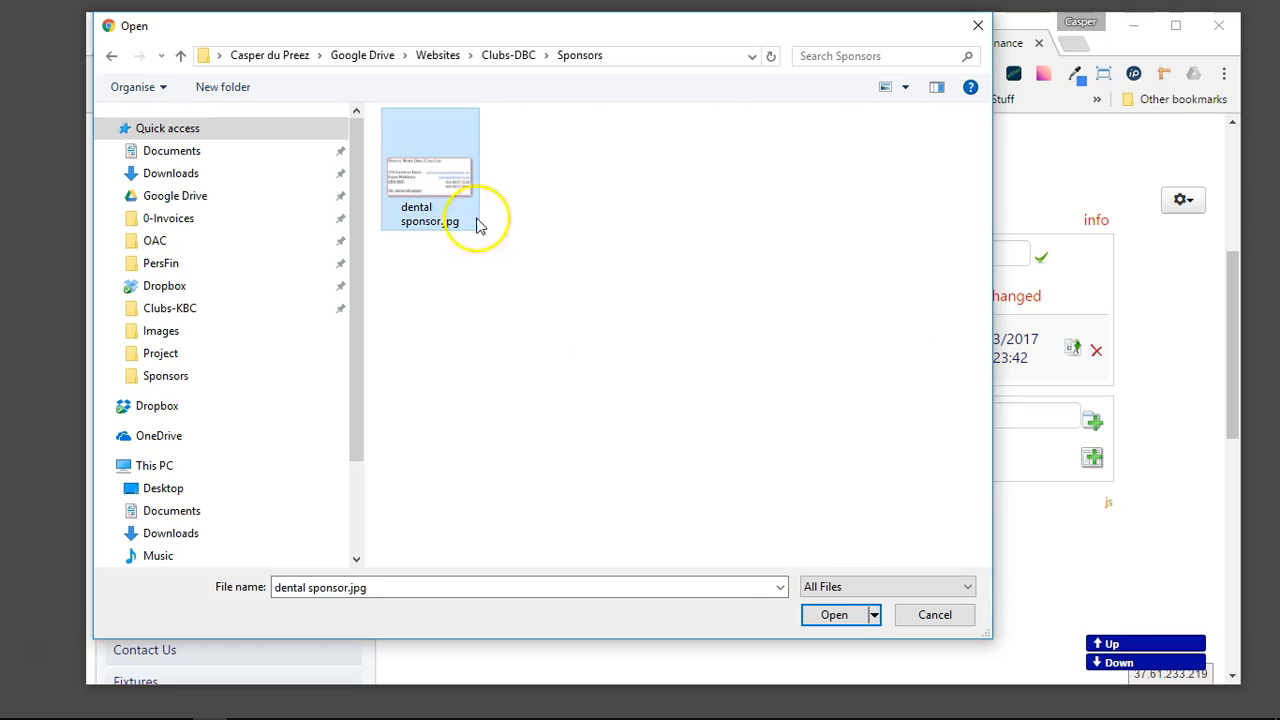
{"action": "left_click", "coordinate": [842, 614]}
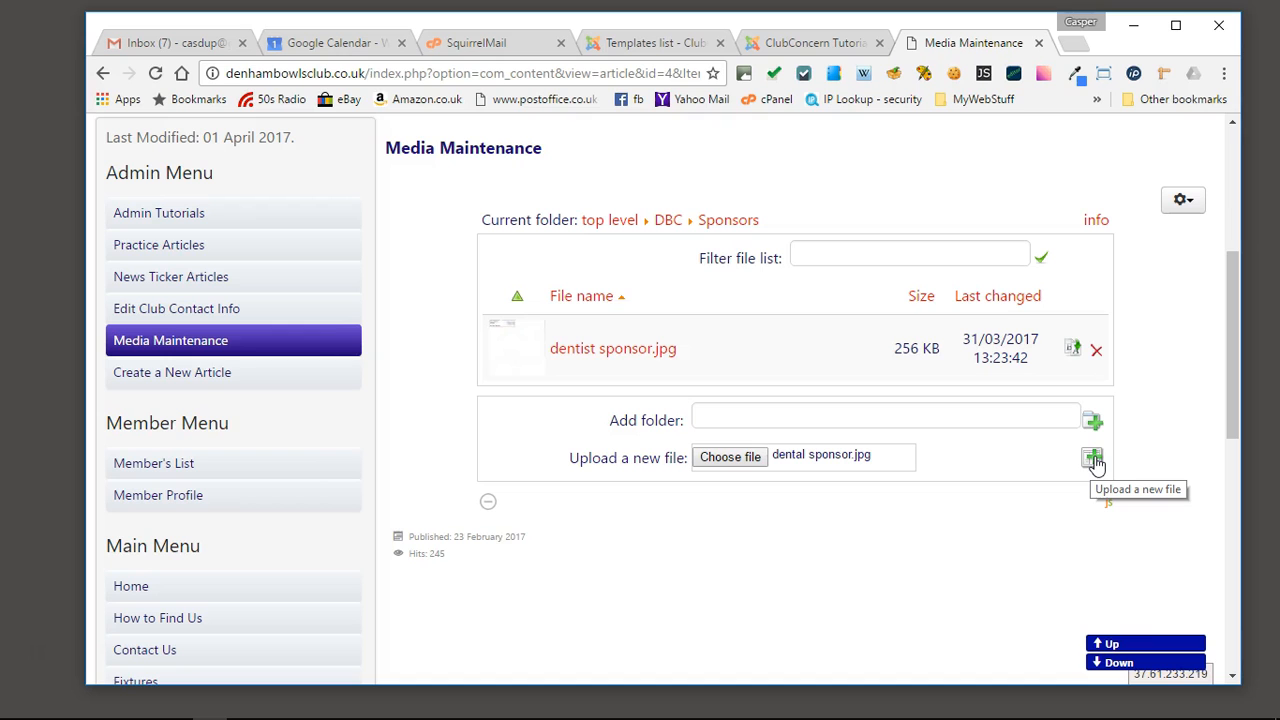
- Upload the chosen dental sponsor.jpg to the DBC Sponsors folder and review the updated file list
{"action": "left_click", "coordinate": [1093, 460]}
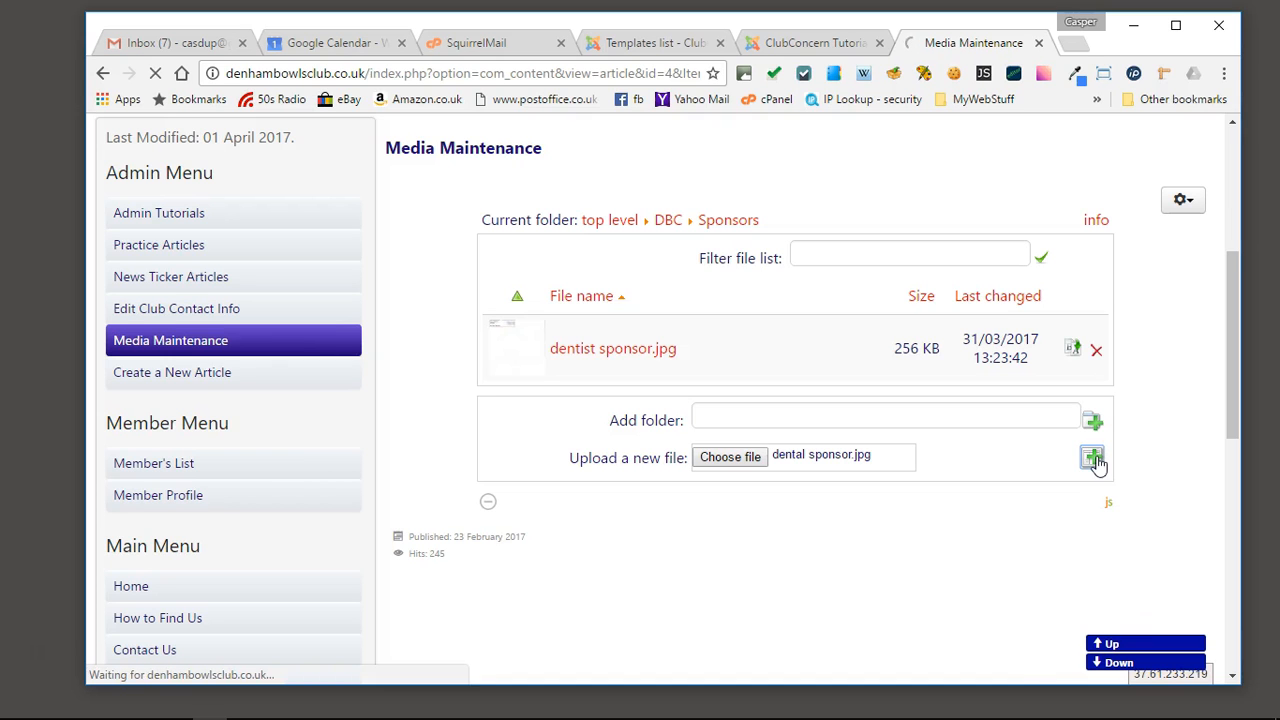
{"action": "scroll", "coordinate": [508, 449], "scroll_direction": "down", "scroll_amount": 3}
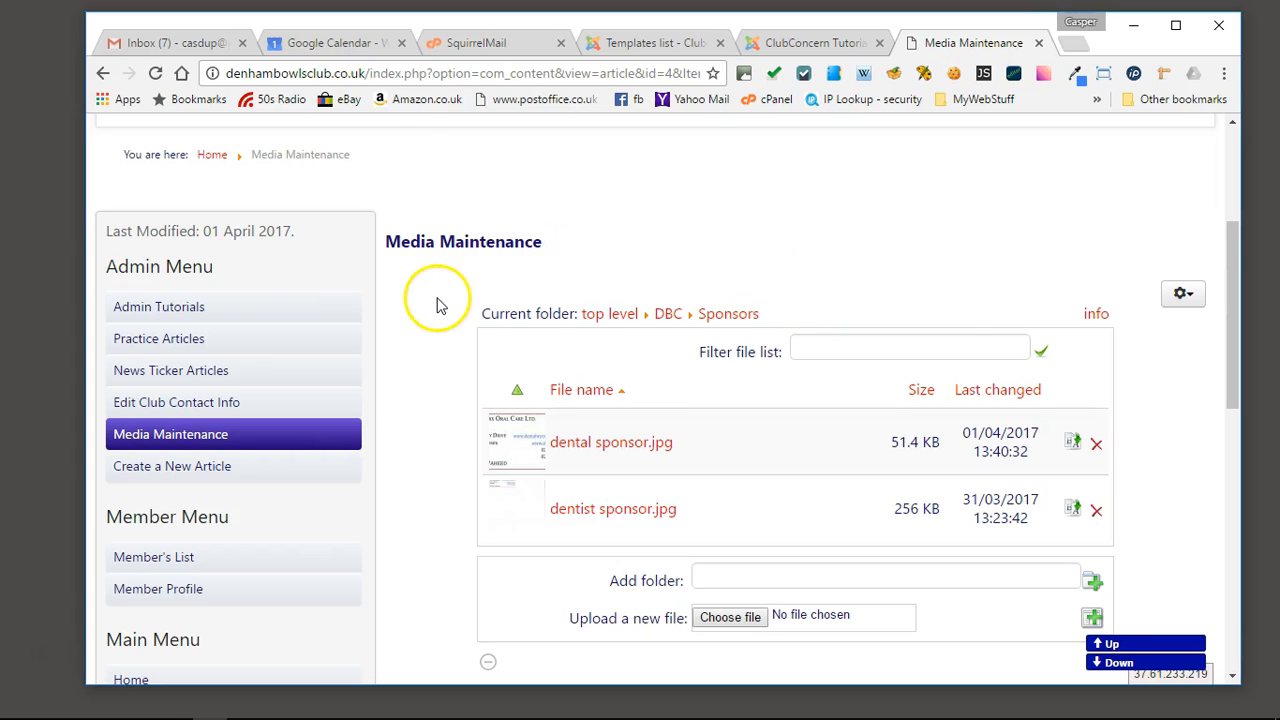
{"action": "scroll", "coordinate": [440, 305], "scroll_direction": "down", "scroll_amount": 1}
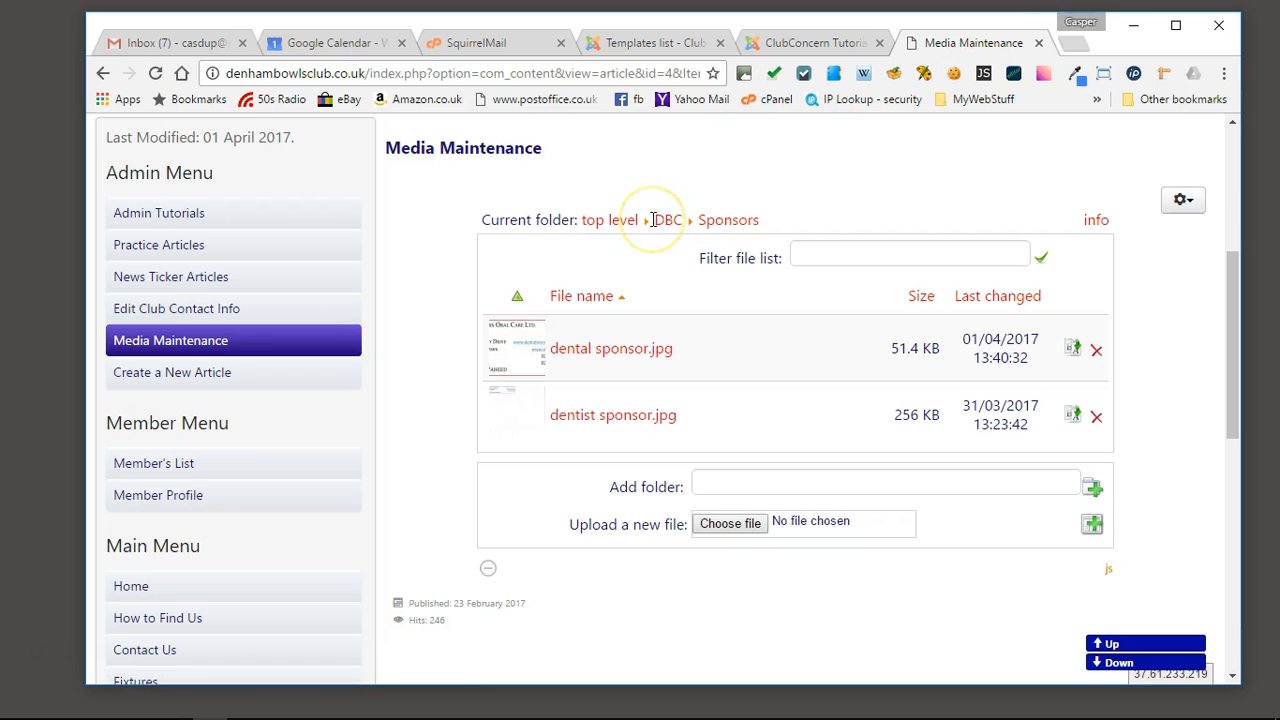
{"action": "left_click_drag", "start_coordinate": [652, 219], "coordinate": [763, 219]}
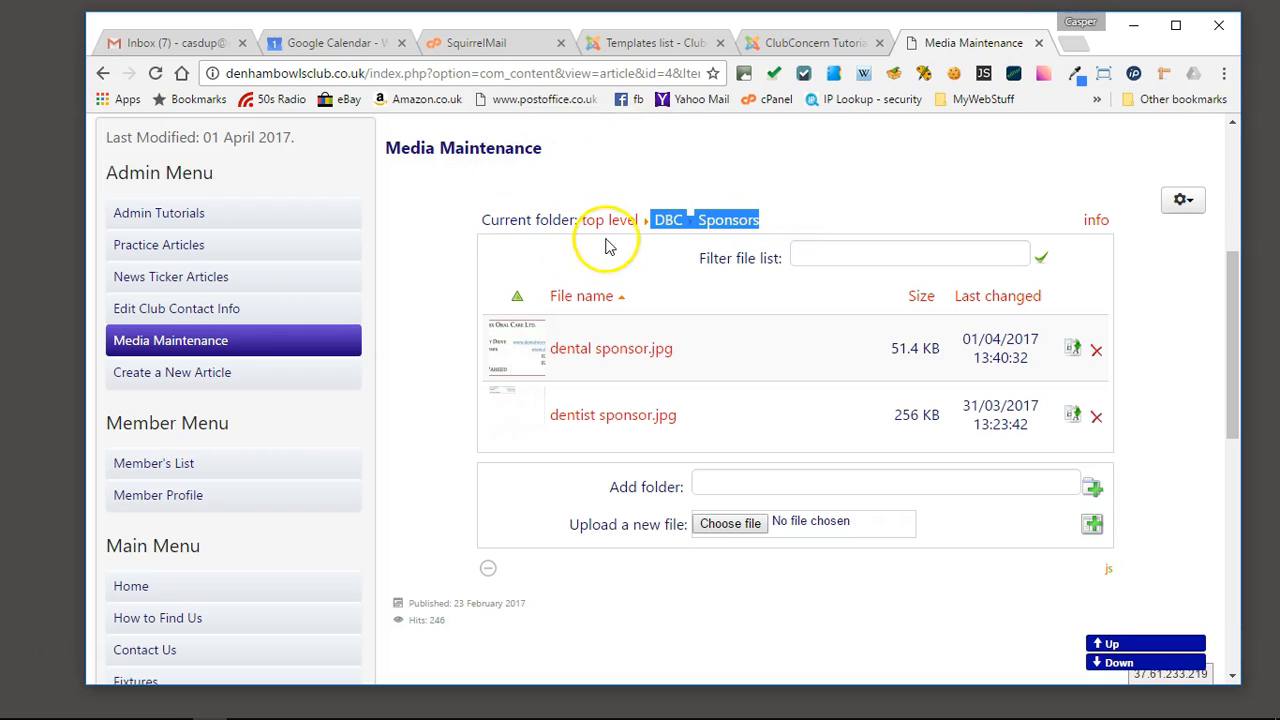
{"action": "left_click", "coordinate": [420, 237]}
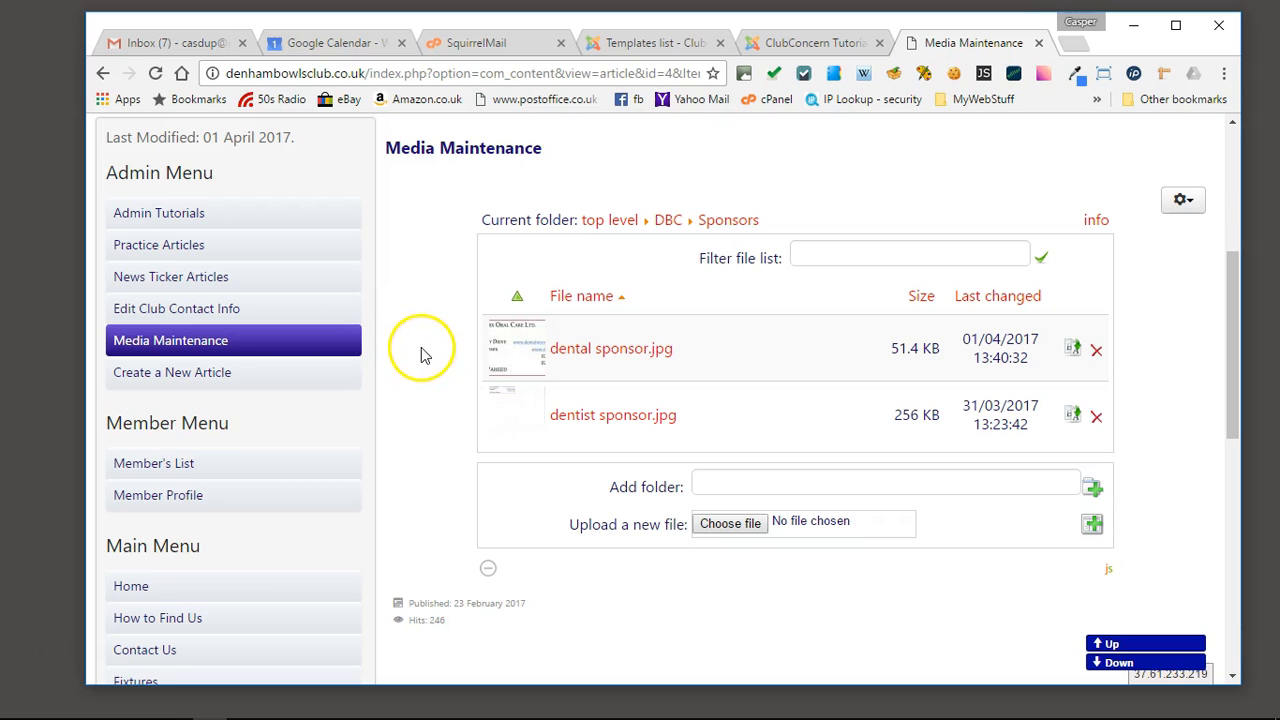
- Create a new article from the Admin Menu and title it Sponsors
{"action": "left_click", "coordinate": [172, 380]}
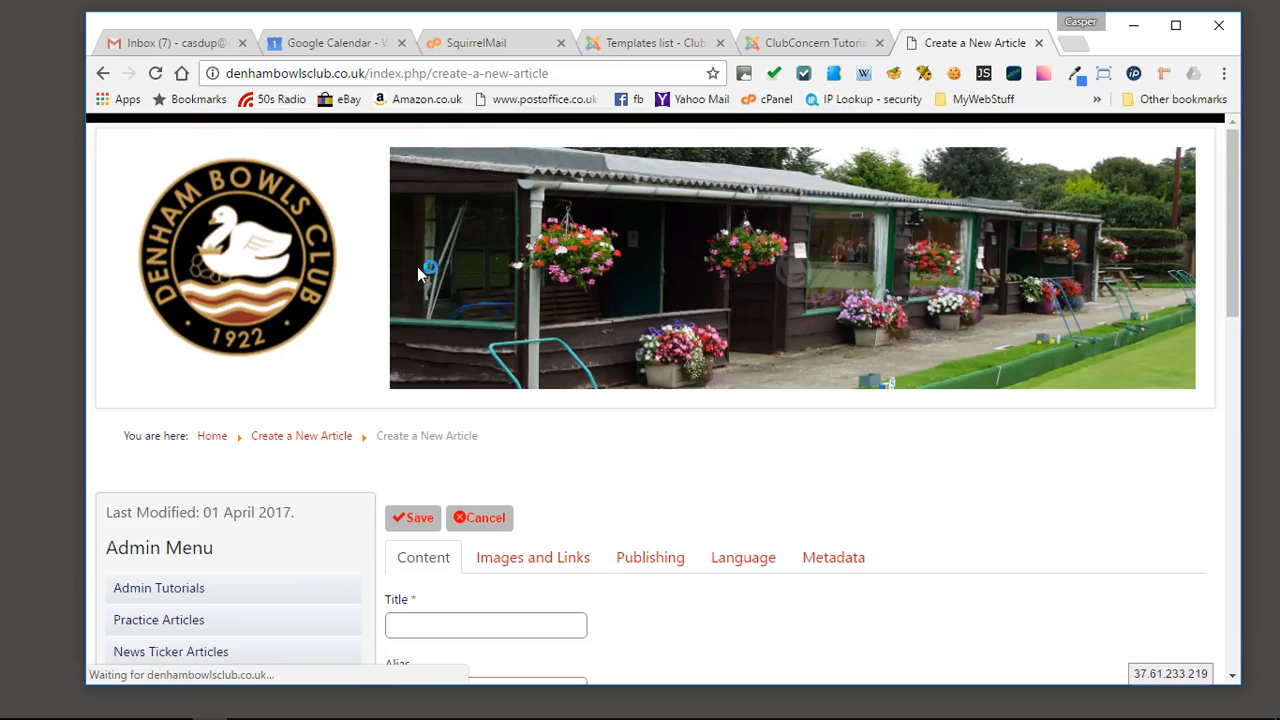
{"action": "scroll", "coordinate": [600, 380], "scroll_direction": "down", "scroll_amount": 2}
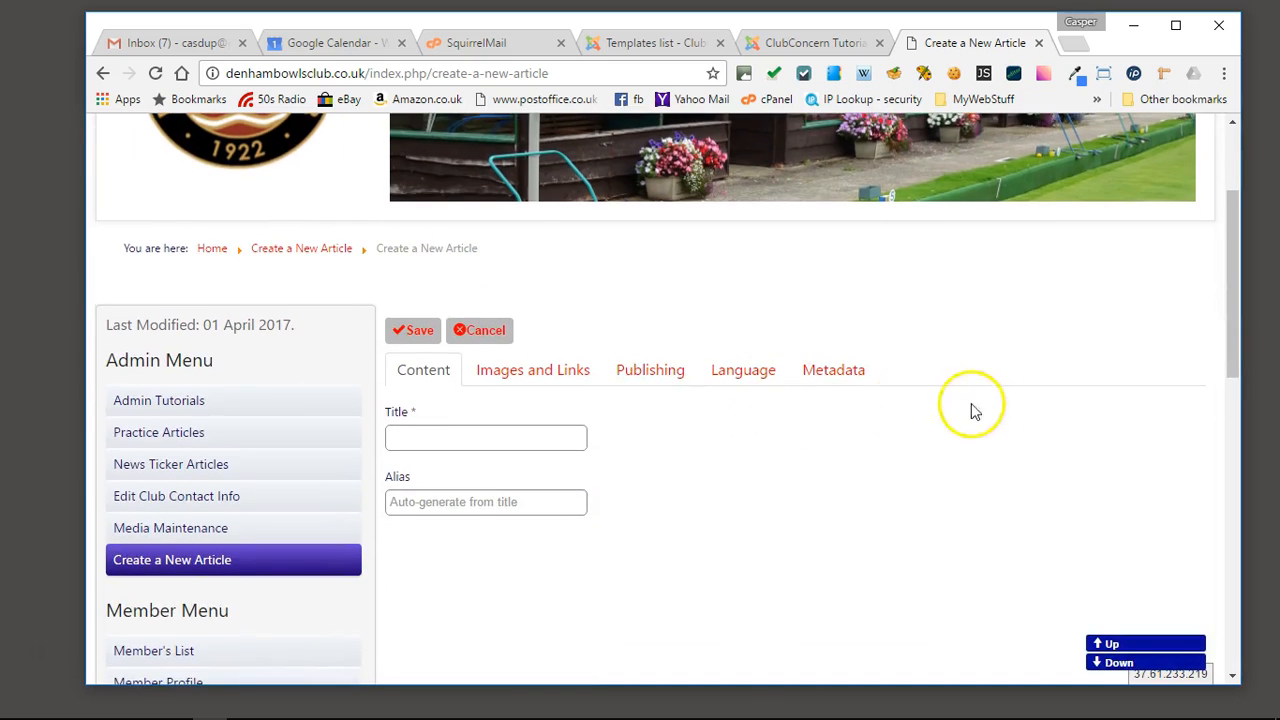
{"action": "scroll", "coordinate": [1020, 390], "scroll_direction": "down", "scroll_amount": 1}
{"action": "scroll", "coordinate": [1060, 375], "scroll_direction": "down", "scroll_amount": 1}
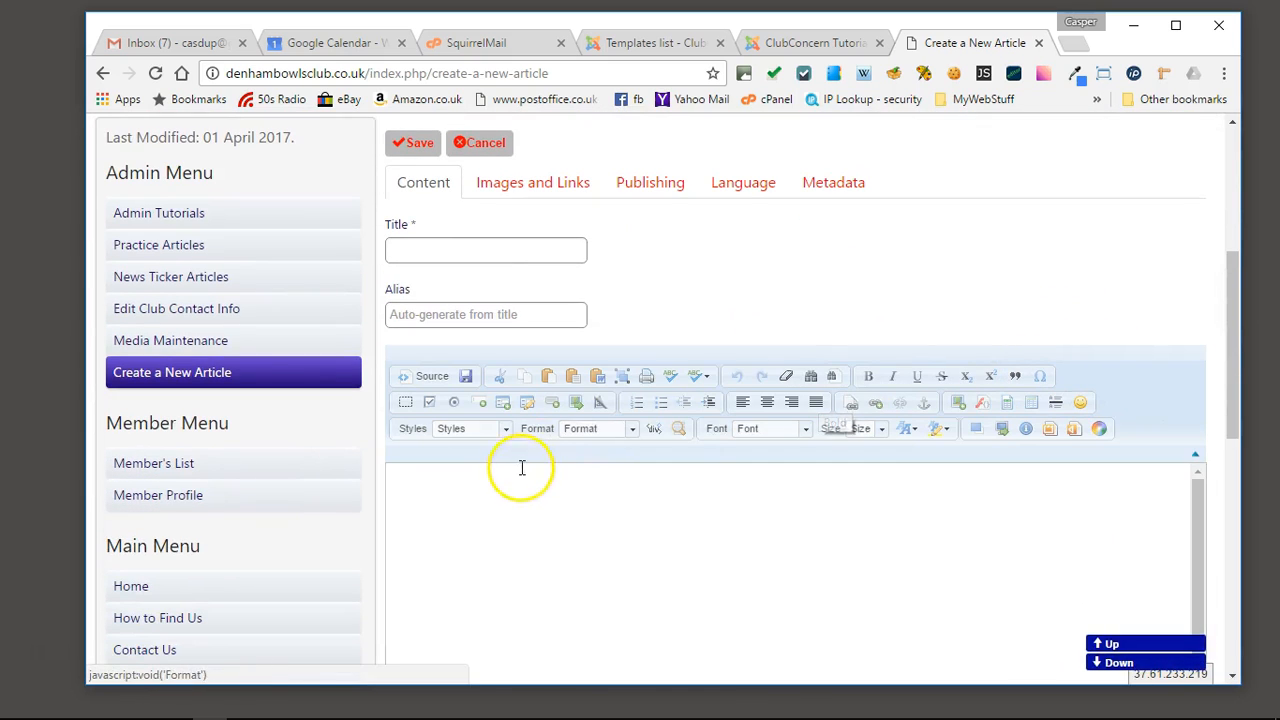
{"action": "left_click", "coordinate": [480, 249]}
{"action": "type", "text": "Sponsor"}
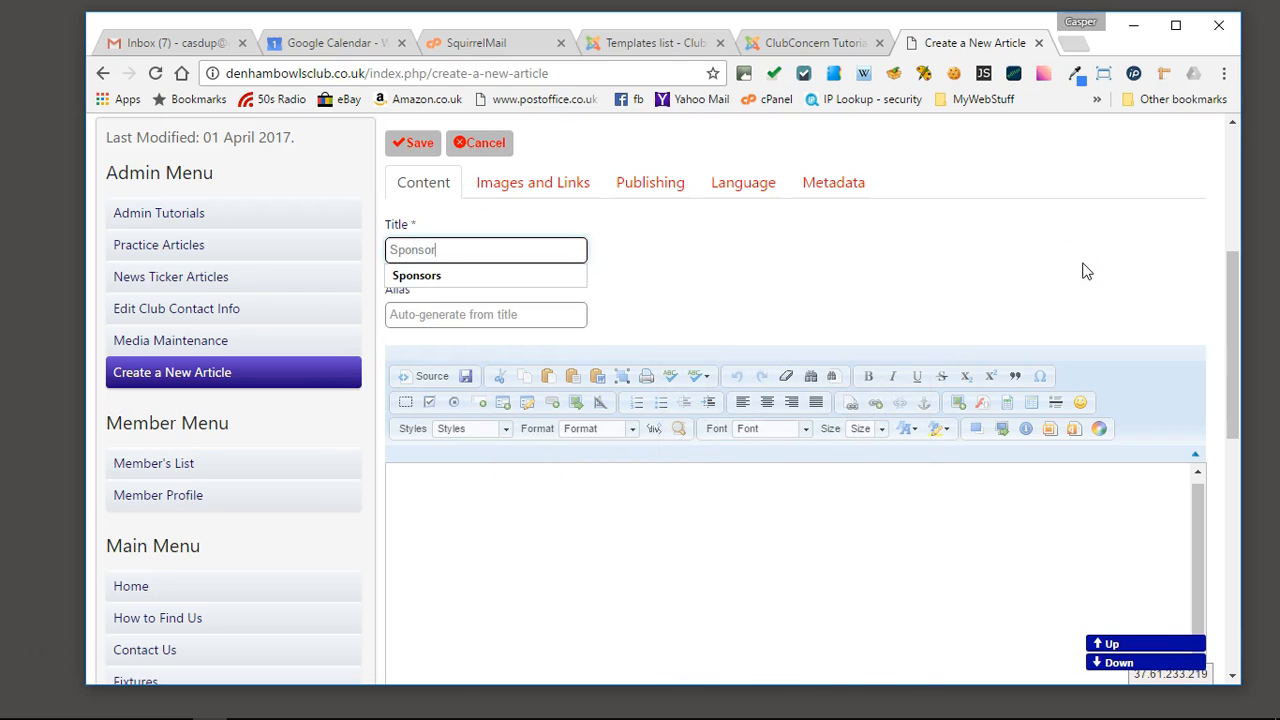
{"action": "left_click", "coordinate": [398, 274]}
- Set the new article's publishing category to Sponsors
{"action": "left_click", "coordinate": [638, 186]}
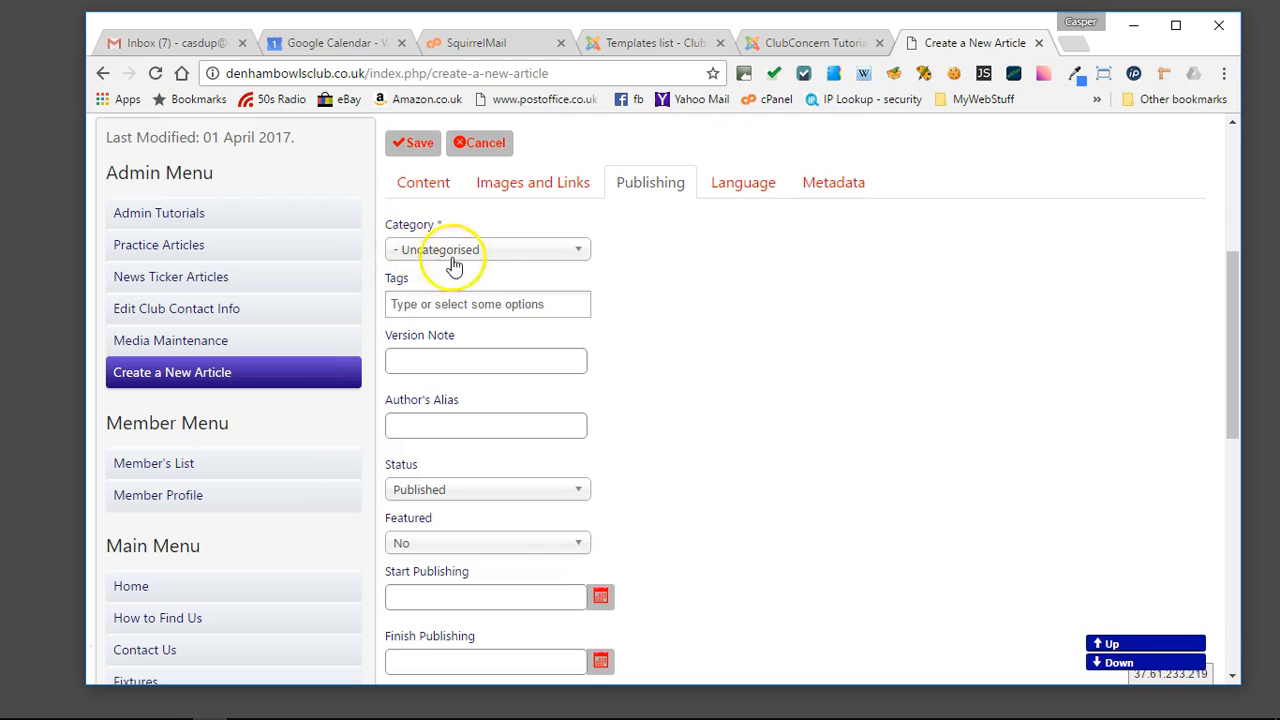
{"action": "left_click", "coordinate": [579, 257]}
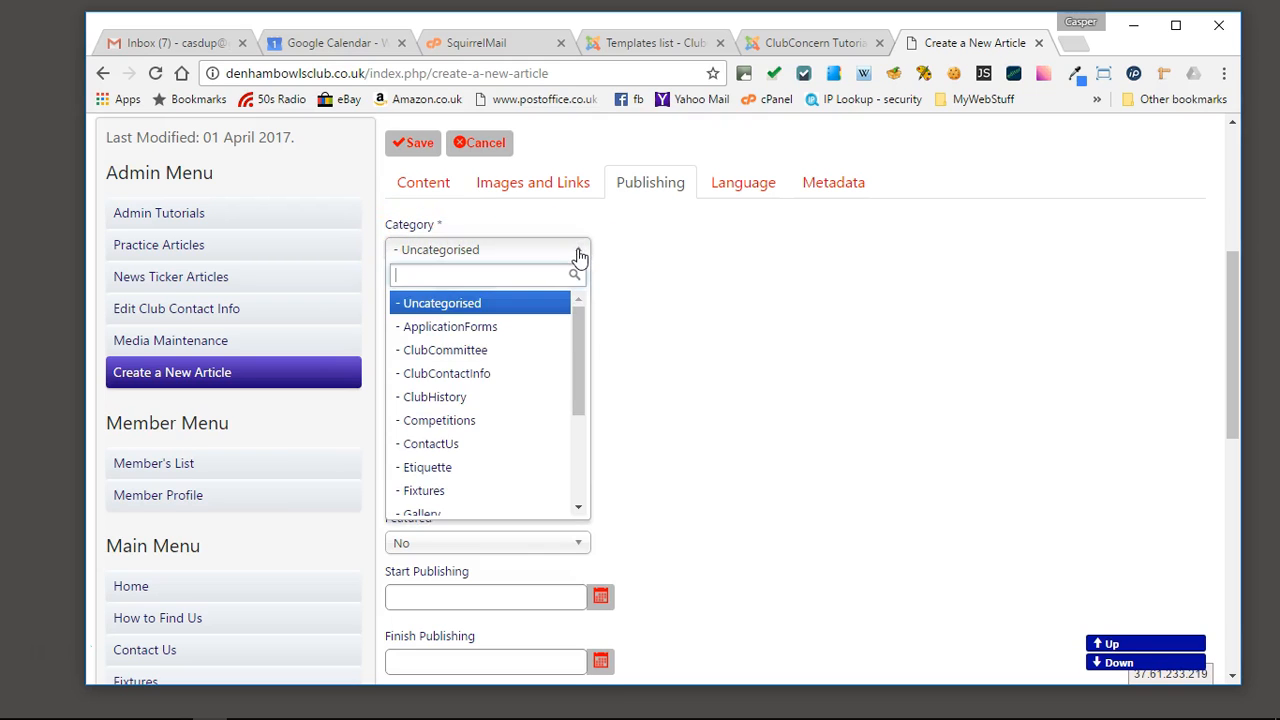
{"action": "left_click_drag", "start_coordinate": [582, 329], "coordinate": [587, 440]}
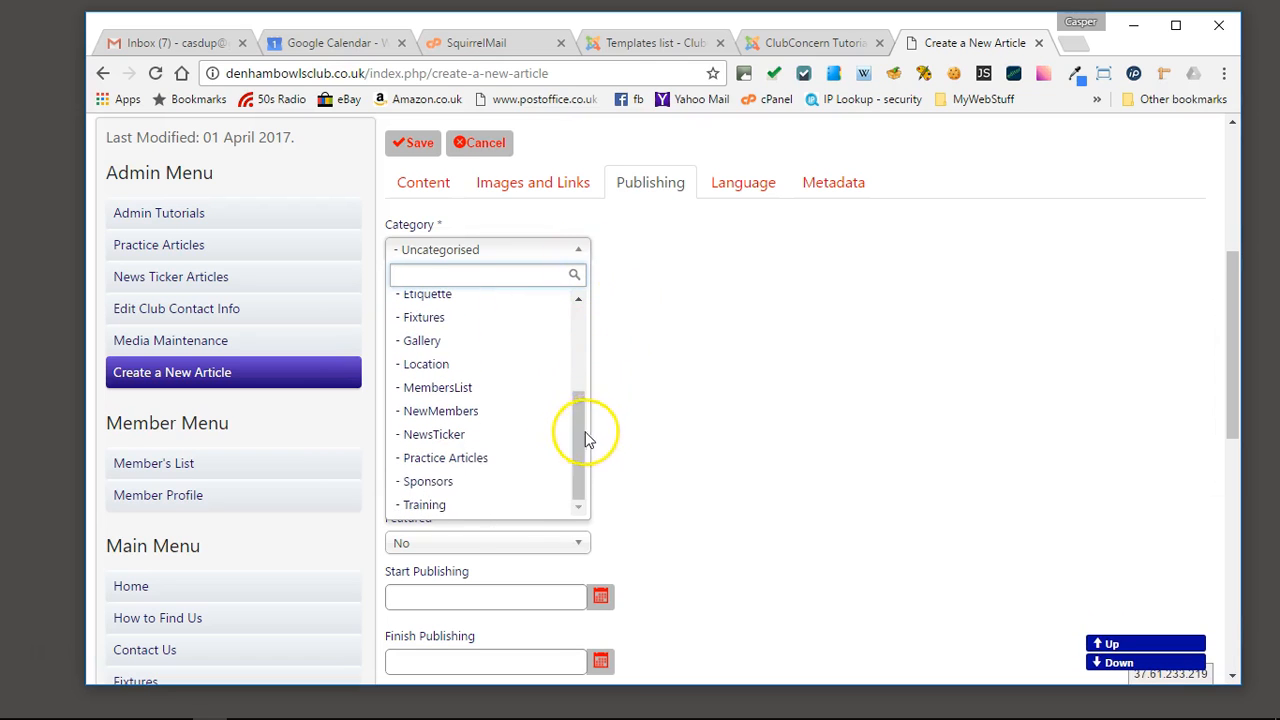
{"action": "left_click", "coordinate": [428, 481]}
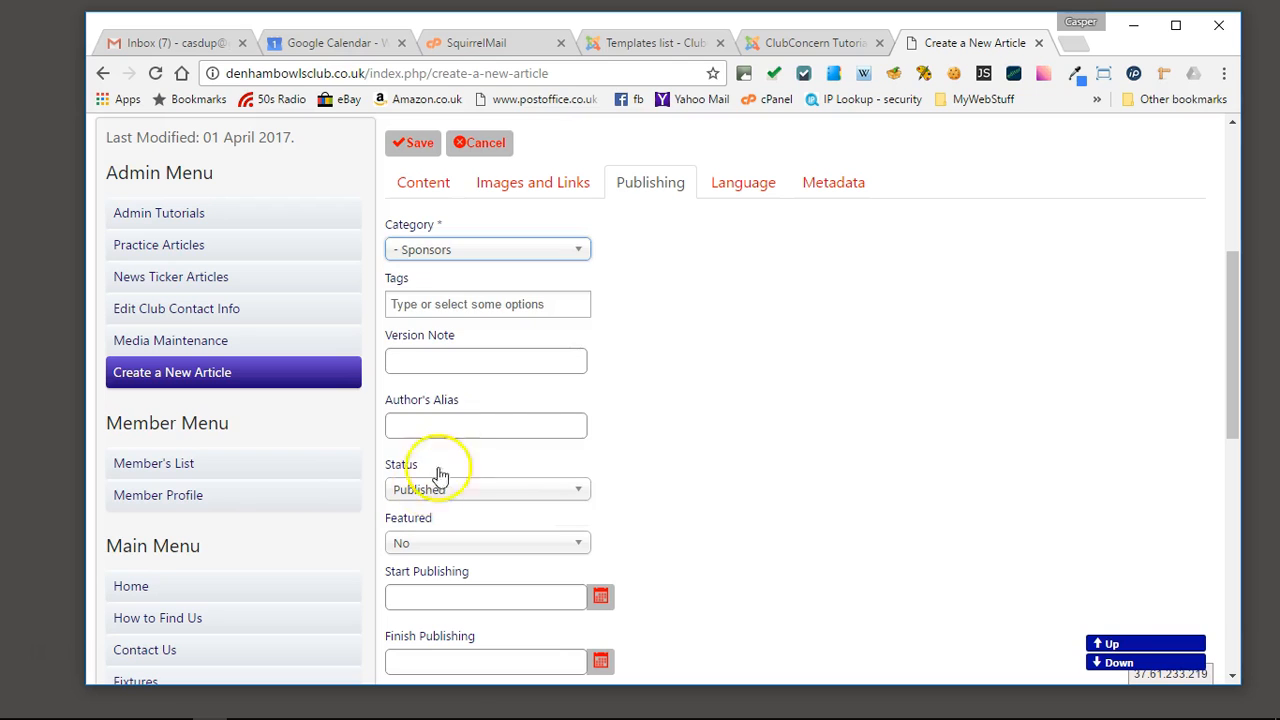
- Enter the gallery code {gallery}DBC/Sponsors{/gallery} as the article's body content
{"action": "left_click", "coordinate": [425, 192]}
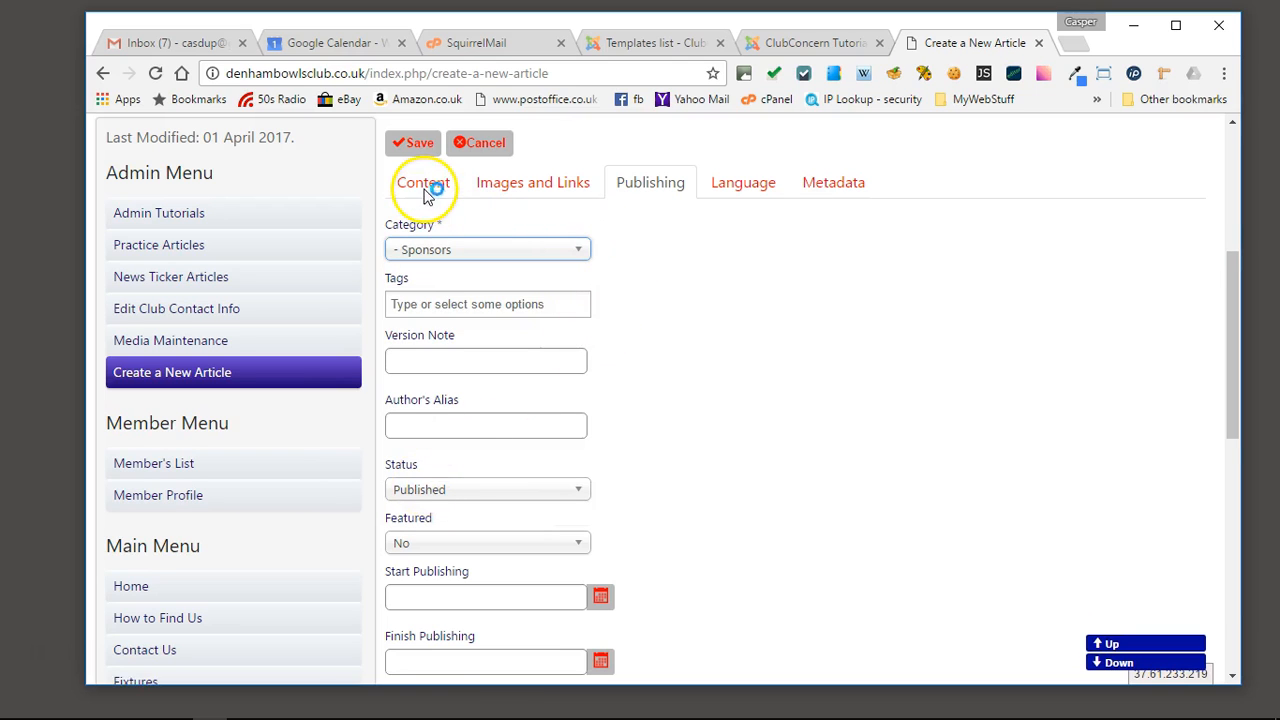
{"action": "left_click", "coordinate": [425, 192]}
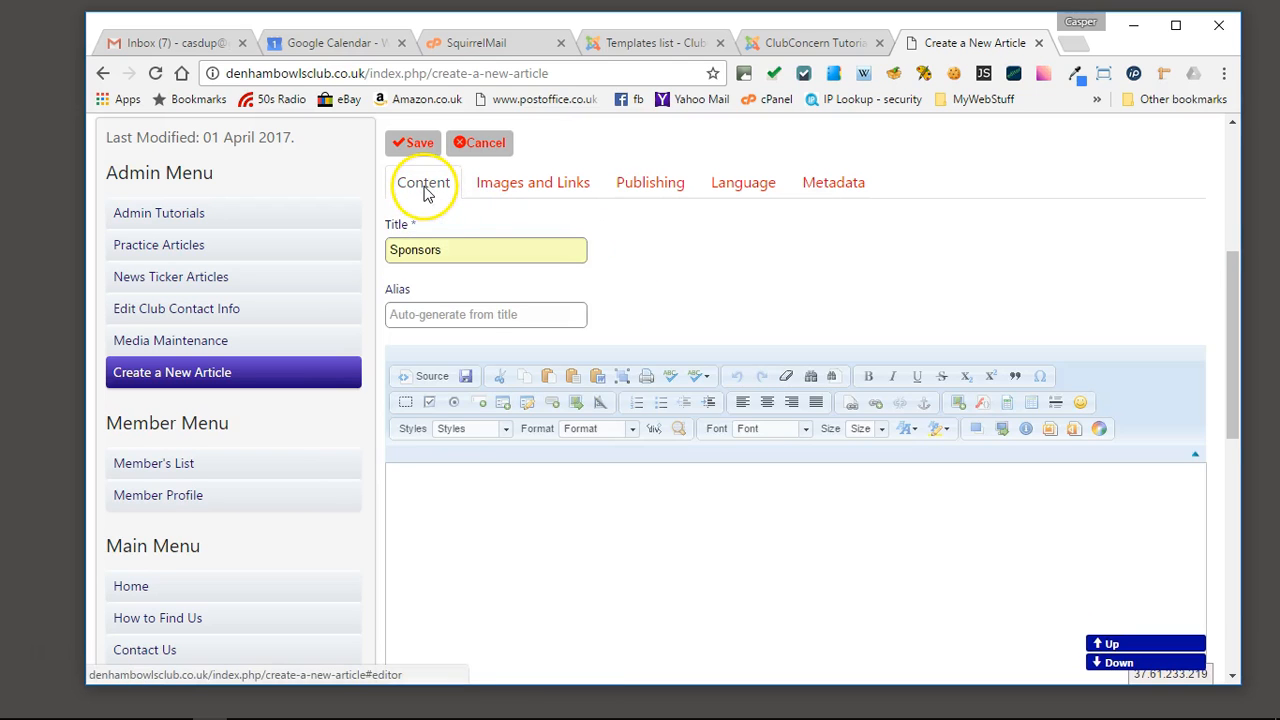
{"action": "scroll", "coordinate": [640, 398], "scroll_direction": "down", "scroll_amount": 2}
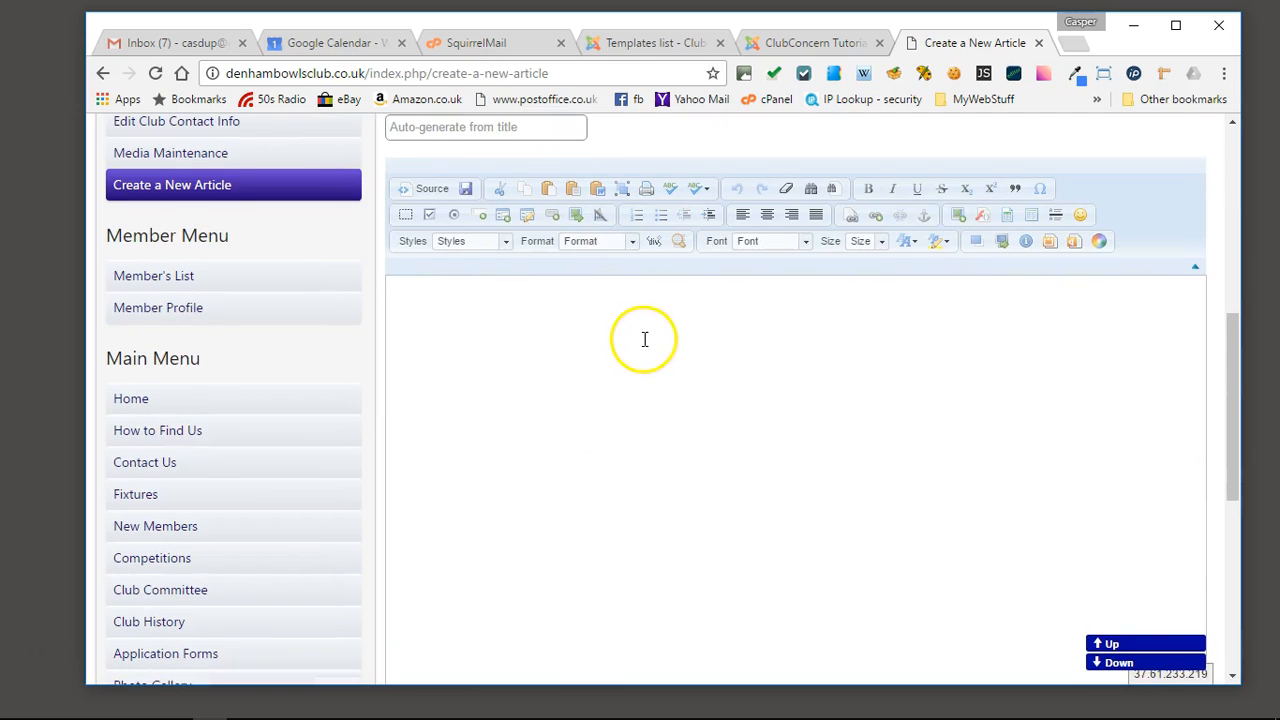
{"action": "left_click", "coordinate": [676, 360]}
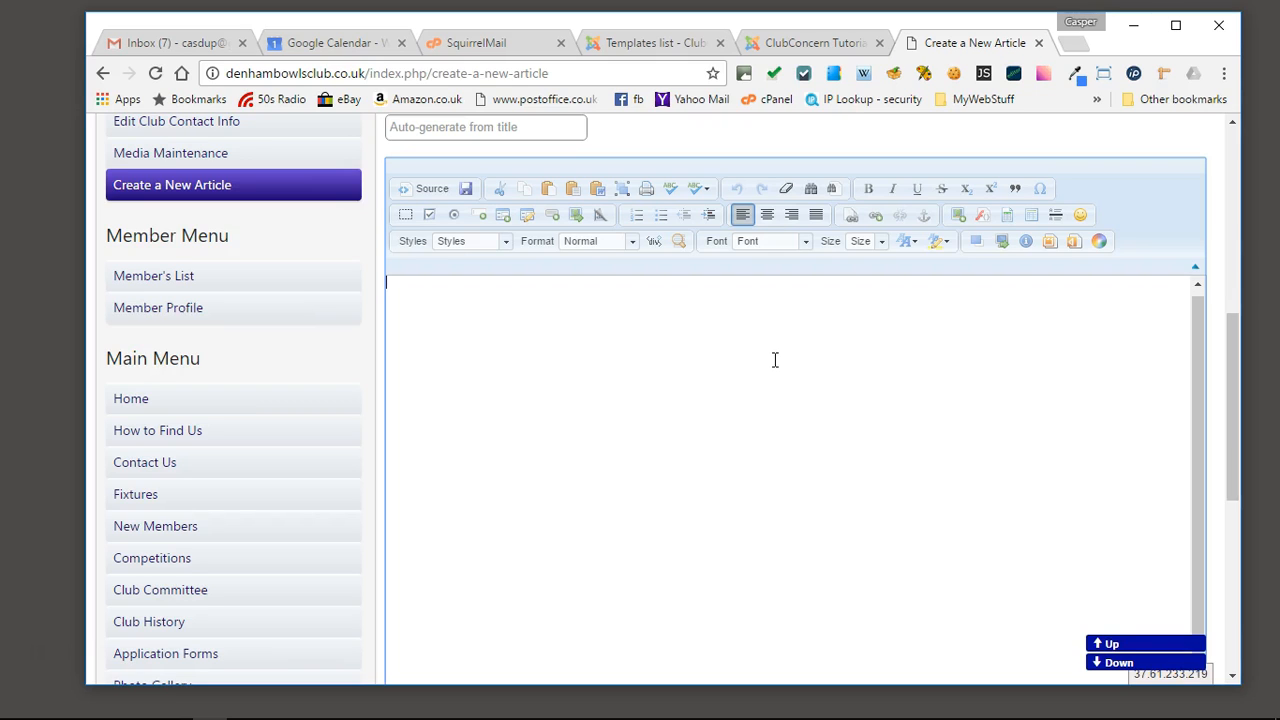
{"action": "scroll", "coordinate": [775, 360], "scroll_direction": "up", "scroll_amount": 1}
{"action": "left_click", "coordinate": [462, 385]}
{"action": "type", "text": "{gallery}DBC/Sponsors{/gallery"}
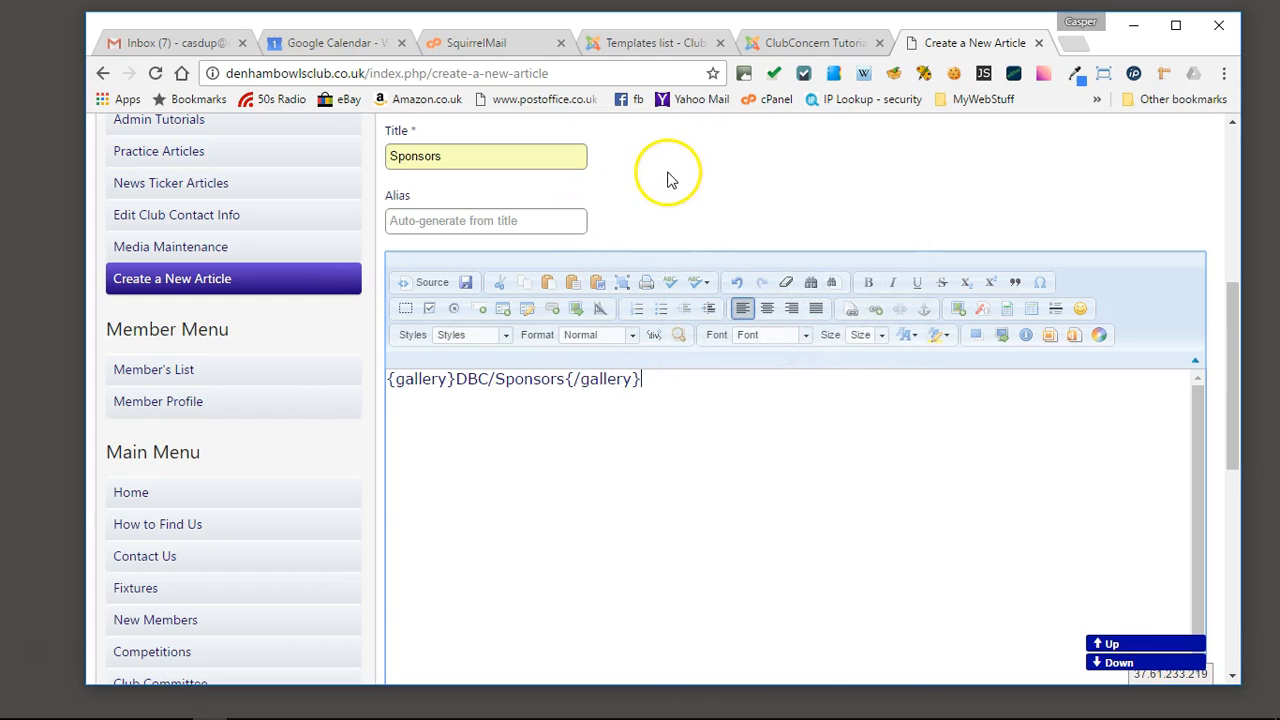
- Save the Sponsors article and dismiss the submission message
{"action": "scroll", "coordinate": [676, 167], "scroll_direction": "up", "scroll_amount": 1}
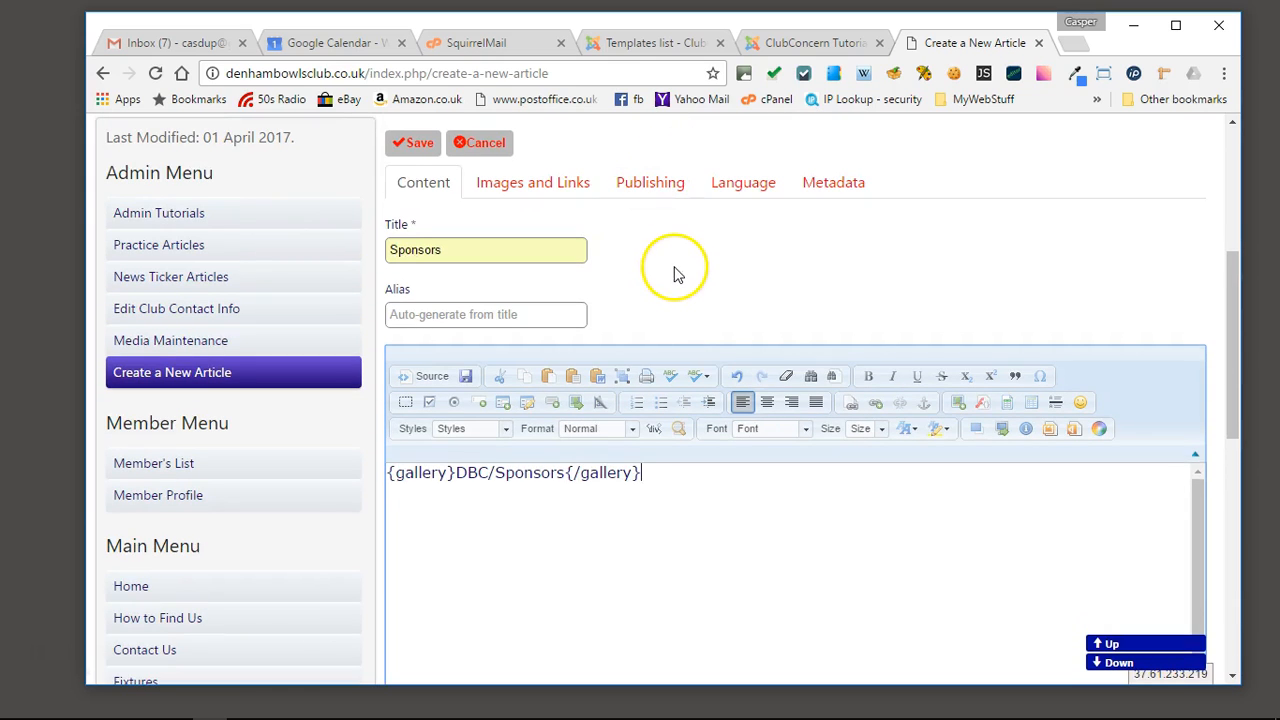
{"action": "left_click", "coordinate": [418, 148]}
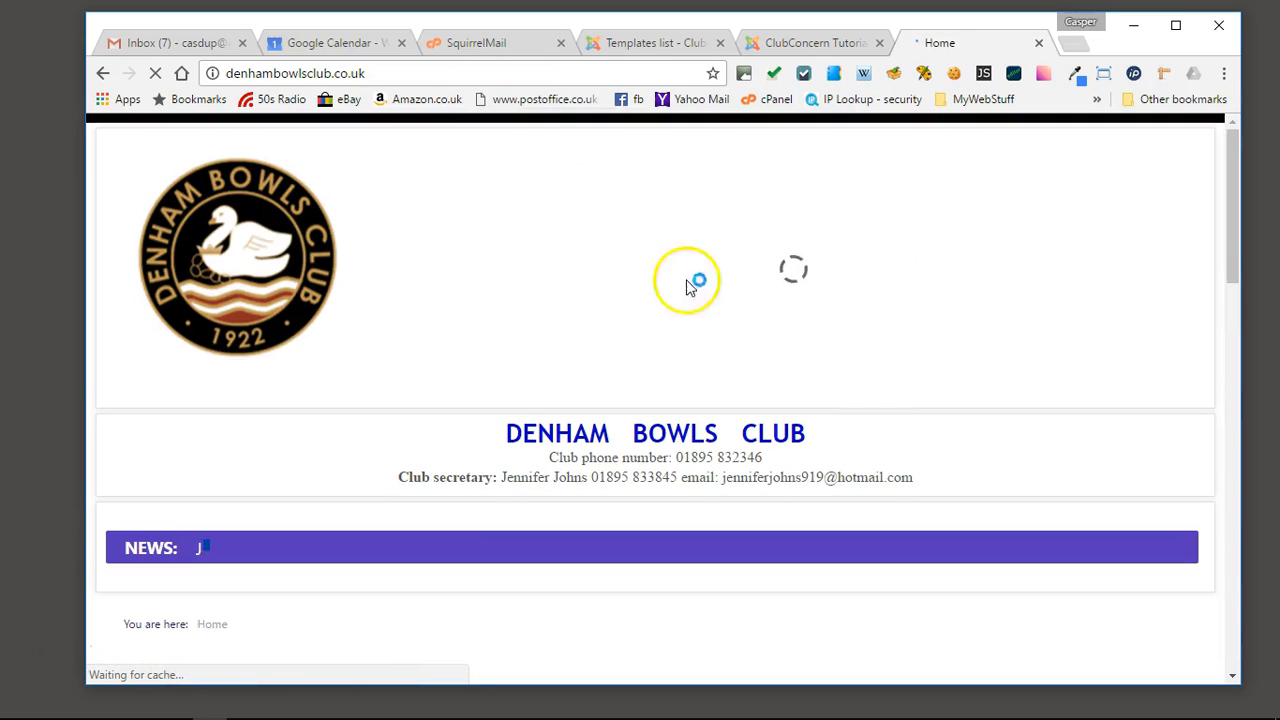
{"action": "scroll", "coordinate": [360, 285], "scroll_direction": "down", "scroll_amount": 4}
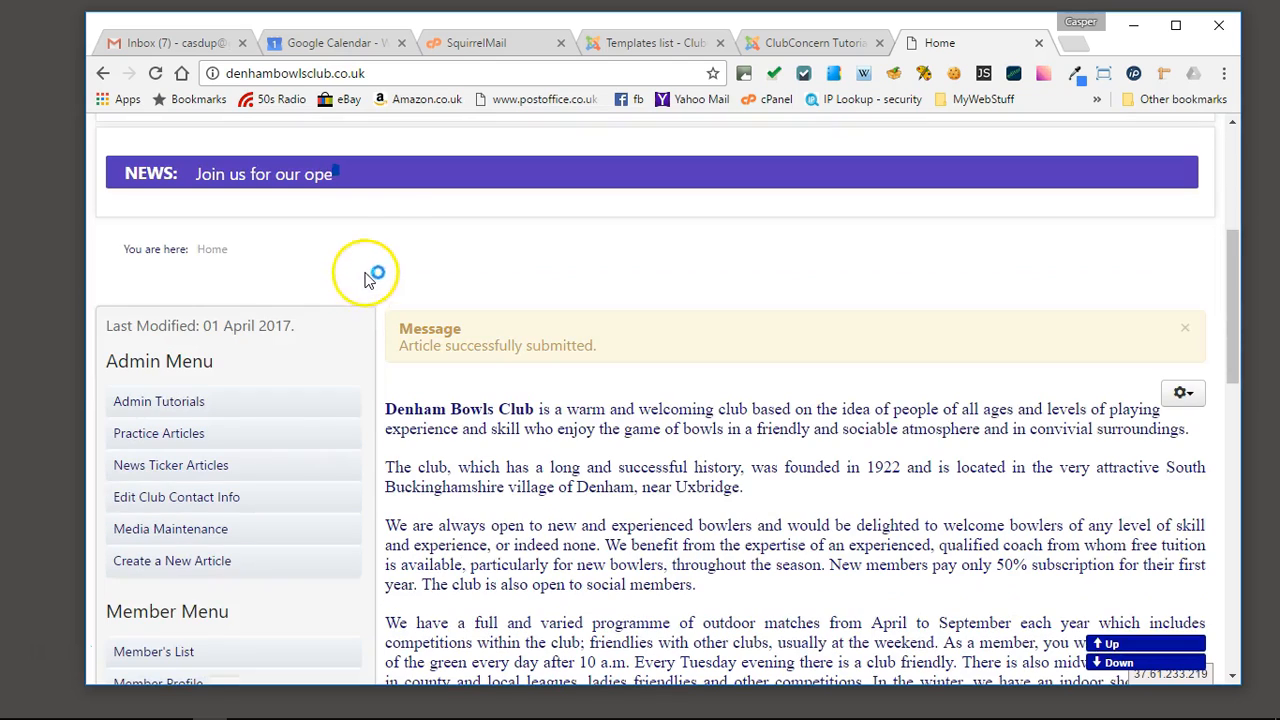
{"action": "left_click", "coordinate": [1189, 337]}
- Open the club website's Sponsors page and view its image gallery
{"action": "scroll", "coordinate": [306, 306], "scroll_direction": "down", "scroll_amount": 1}
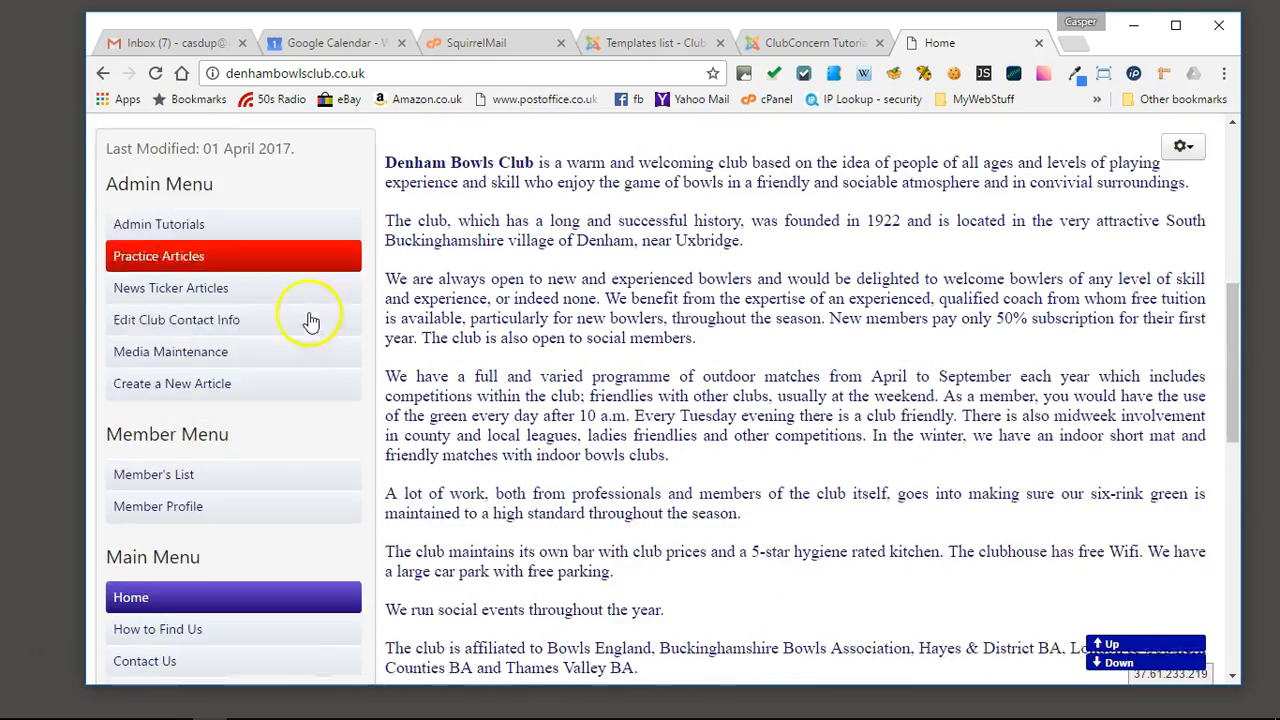
{"action": "scroll", "coordinate": [351, 391], "scroll_direction": "down", "scroll_amount": 4}
{"action": "scroll", "coordinate": [400, 425], "scroll_direction": "down", "scroll_amount": 2}
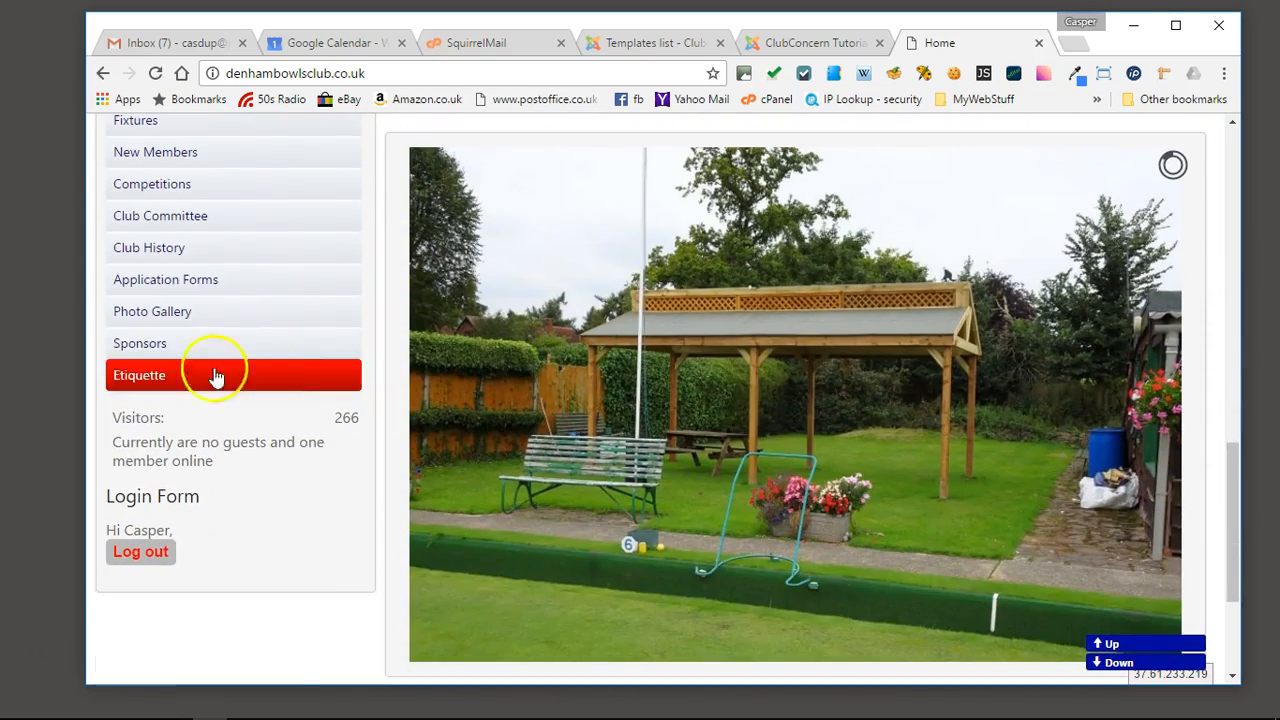
{"action": "left_click", "coordinate": [131, 347]}
{"action": "scroll", "coordinate": [486, 423], "scroll_direction": "down", "scroll_amount": 2}
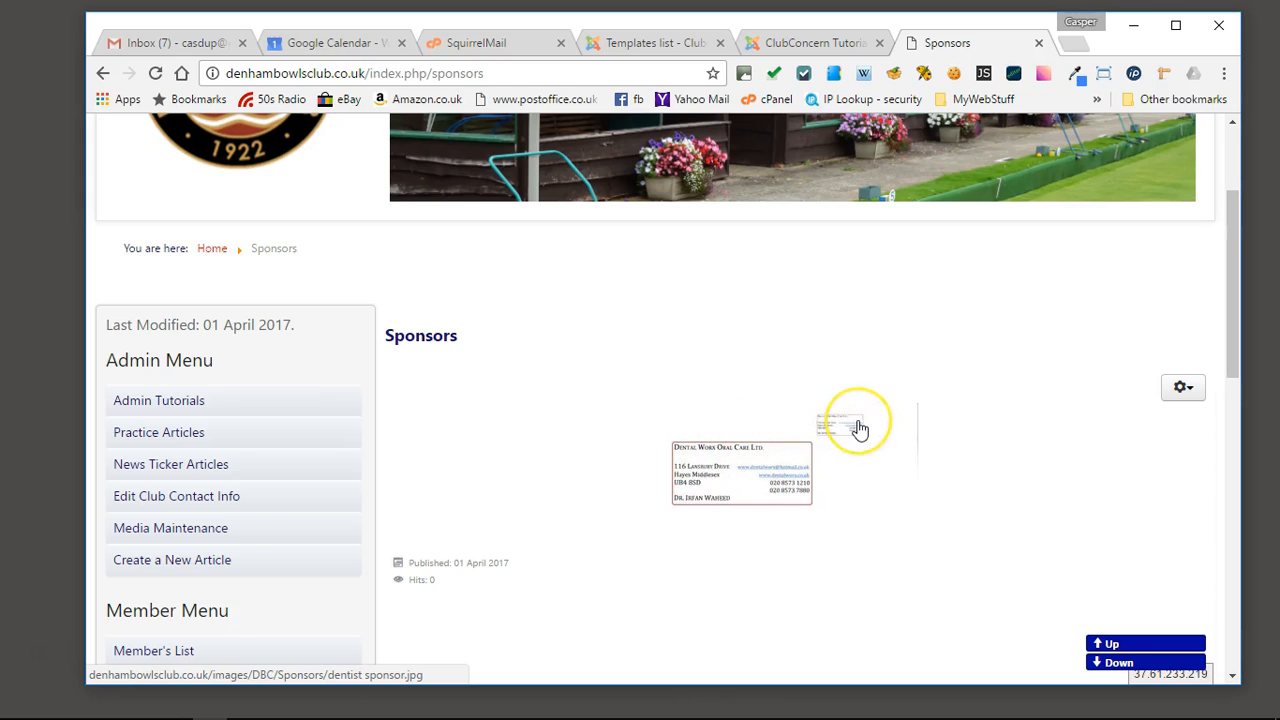
- View the larger sponsor card thumbnail enlarged, and close the preview
{"action": "scroll", "coordinate": [820, 543], "scroll_direction": "down", "scroll_amount": 1}
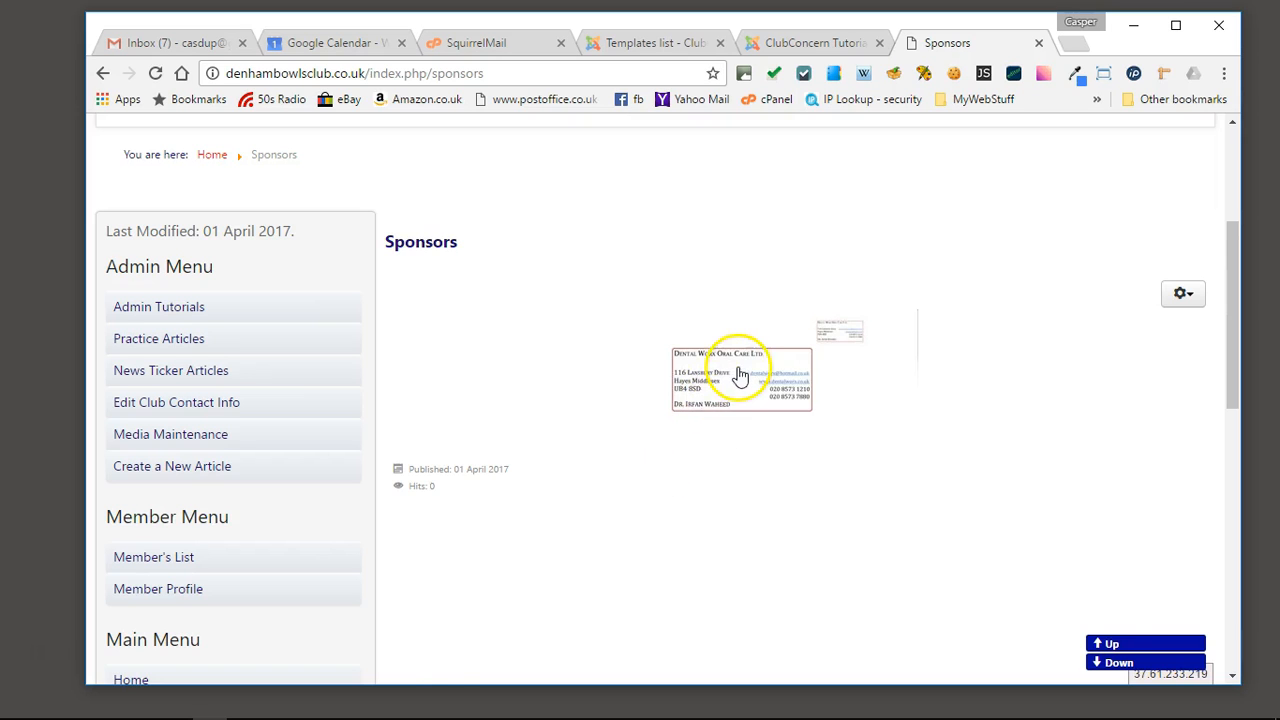
{"action": "left_click", "coordinate": [740, 376]}
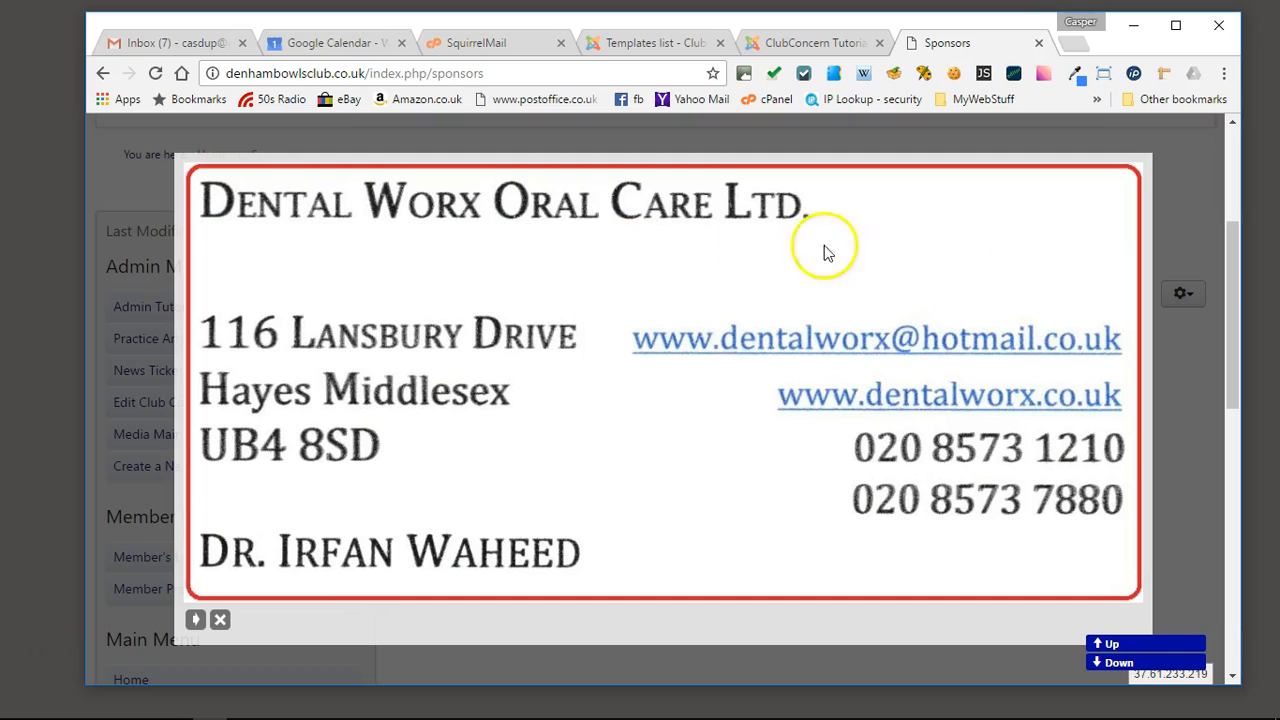
{"action": "left_click", "coordinate": [1178, 188]}
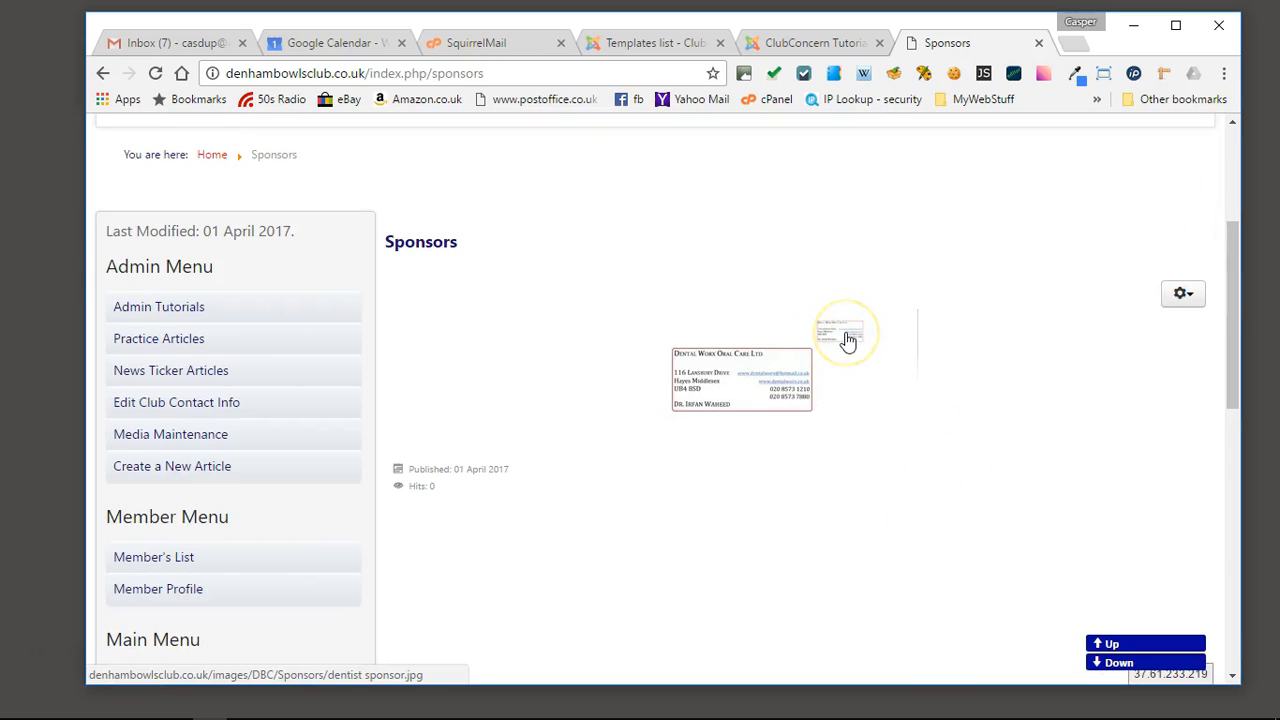
- View the smaller dentist sponsor.jpg thumbnail enlarged and at full size, and return to the Sponsors page
{"action": "left_click", "coordinate": [847, 341]}
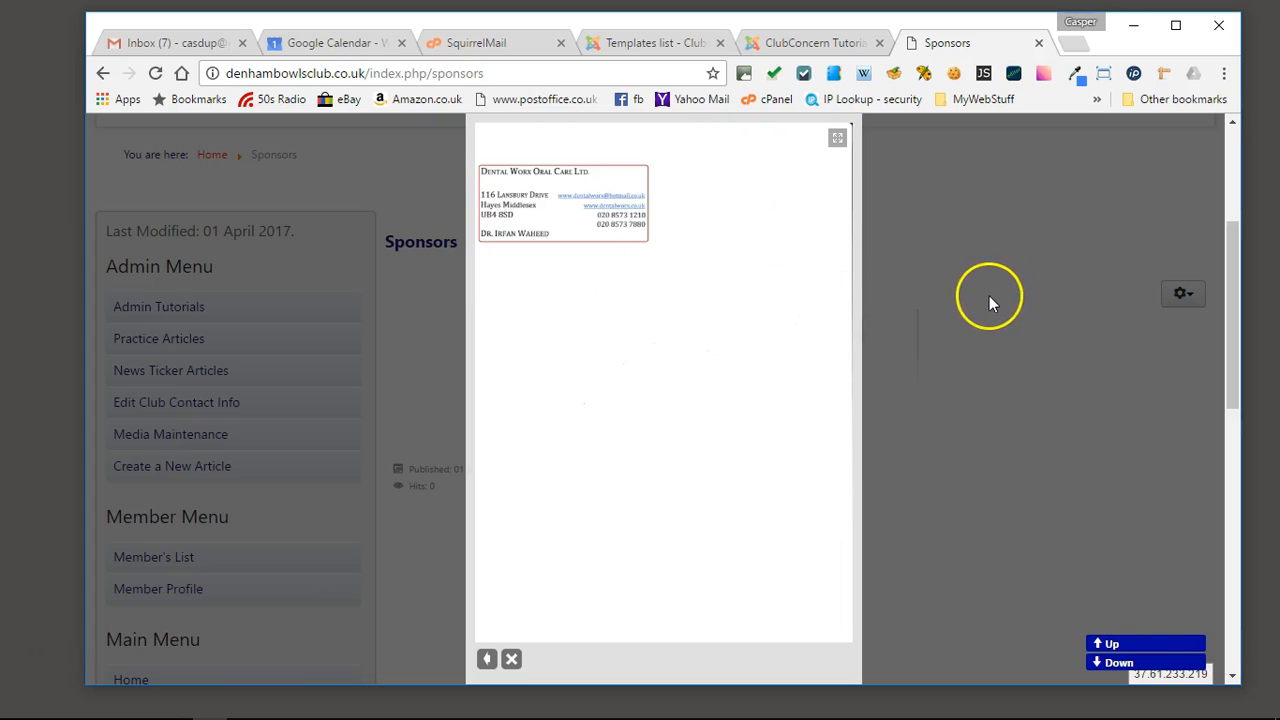
{"action": "left_click", "coordinate": [837, 138]}
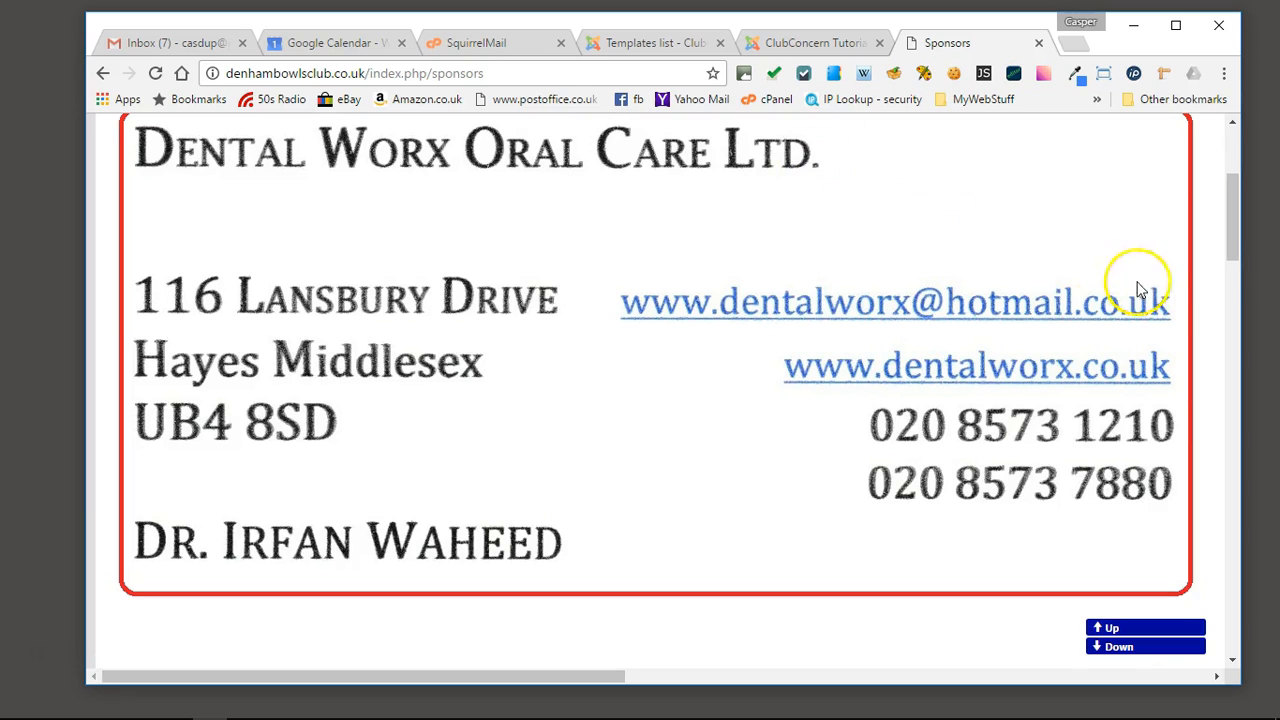
{"action": "mouse_move", "coordinate": [1236, 250]}
{"action": "left_mouse_down"}
{"action": "mouse_move", "coordinate": [1237, 220]}
{"action": "mouse_move", "coordinate": [1237, 655]}
{"action": "mouse_move", "coordinate": [1234, 209]}
{"action": "mouse_move", "coordinate": [1229, 240]}
{"action": "left_mouse_up"}
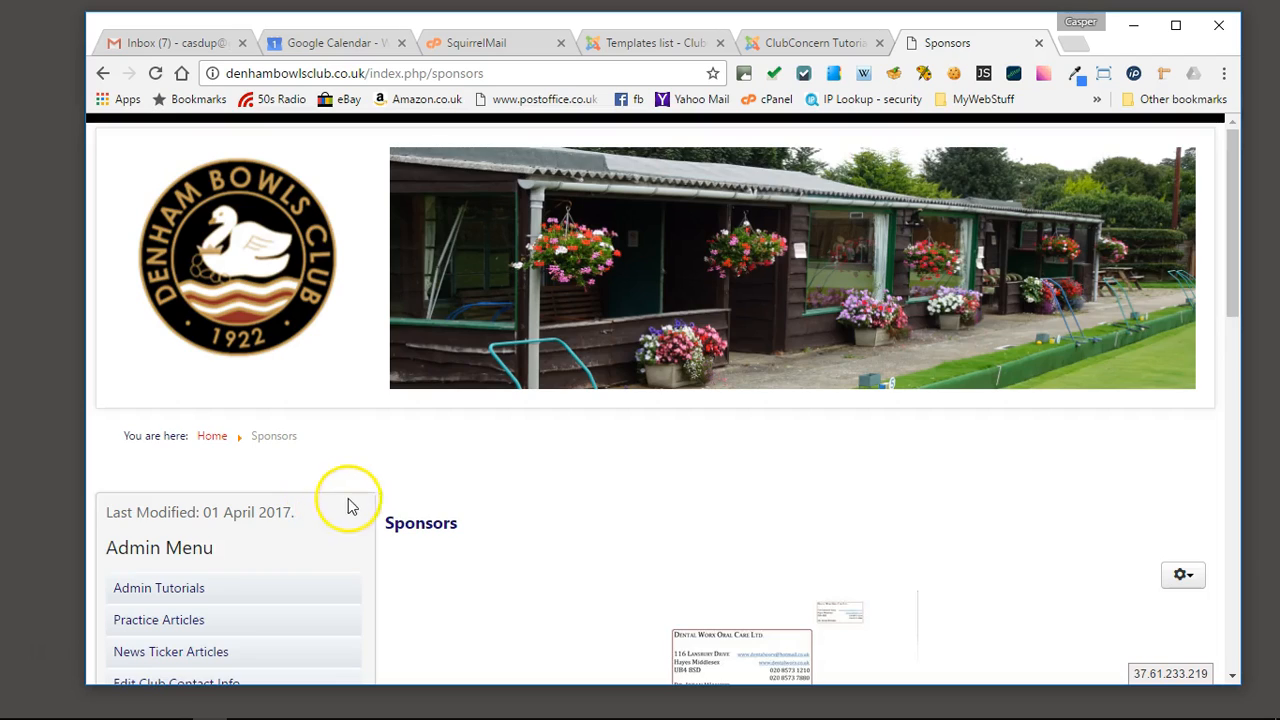
- Open the Sponsors folder inside DBC in Media Maintenance
{"action": "scroll", "coordinate": [491, 489], "scroll_direction": "down", "scroll_amount": 3}
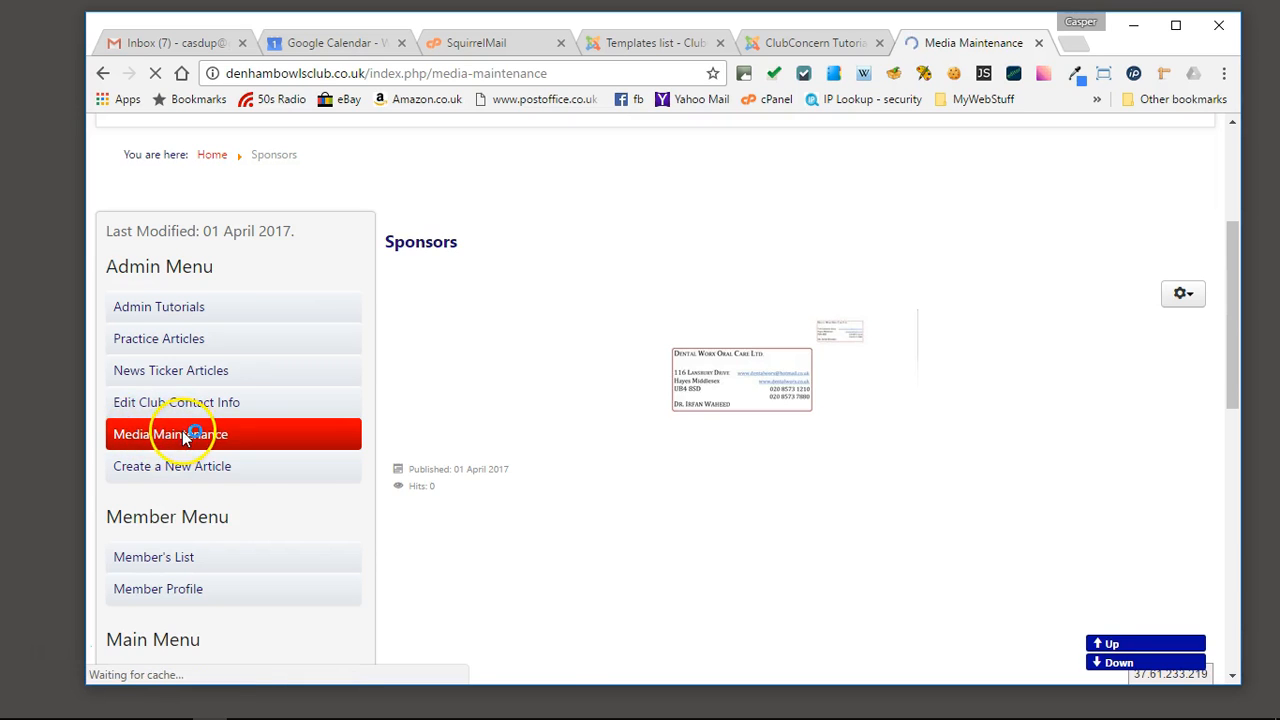
{"action": "scroll", "coordinate": [390, 425], "scroll_direction": "down", "scroll_amount": 3}
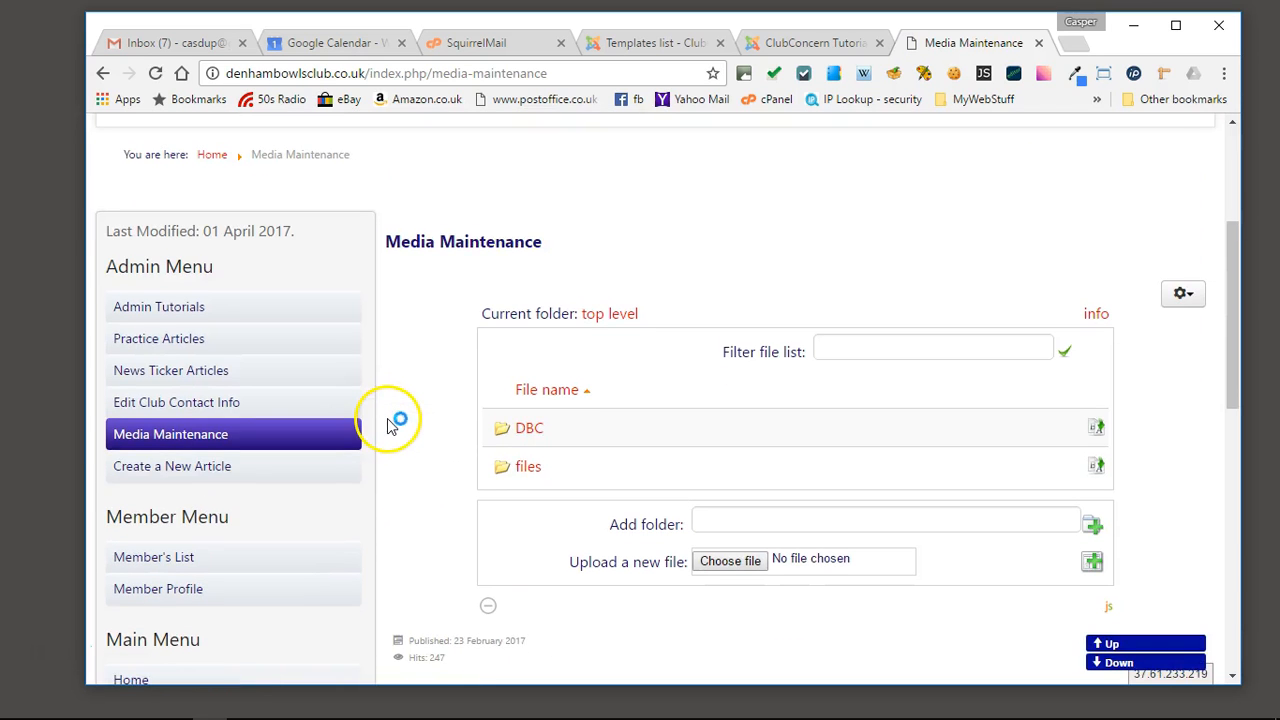
{"action": "left_click", "coordinate": [526, 430]}
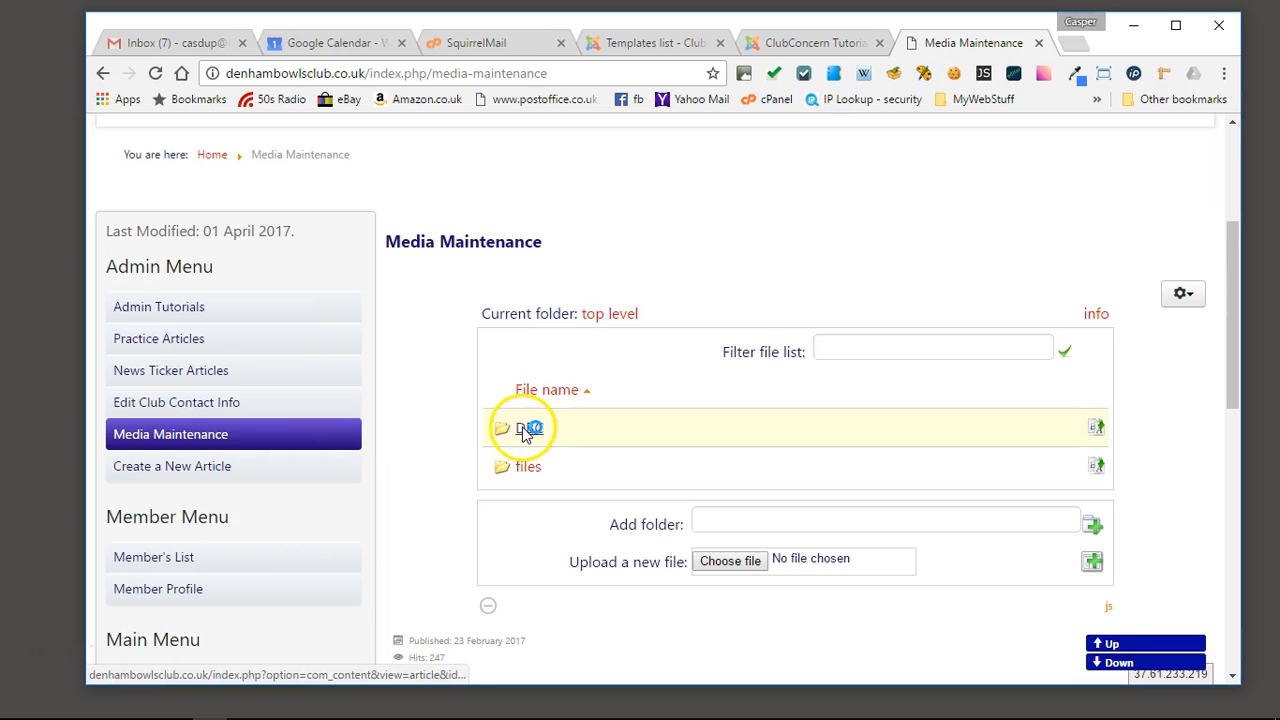
{"action": "scroll", "coordinate": [420, 432], "scroll_direction": "down", "scroll_amount": 4}
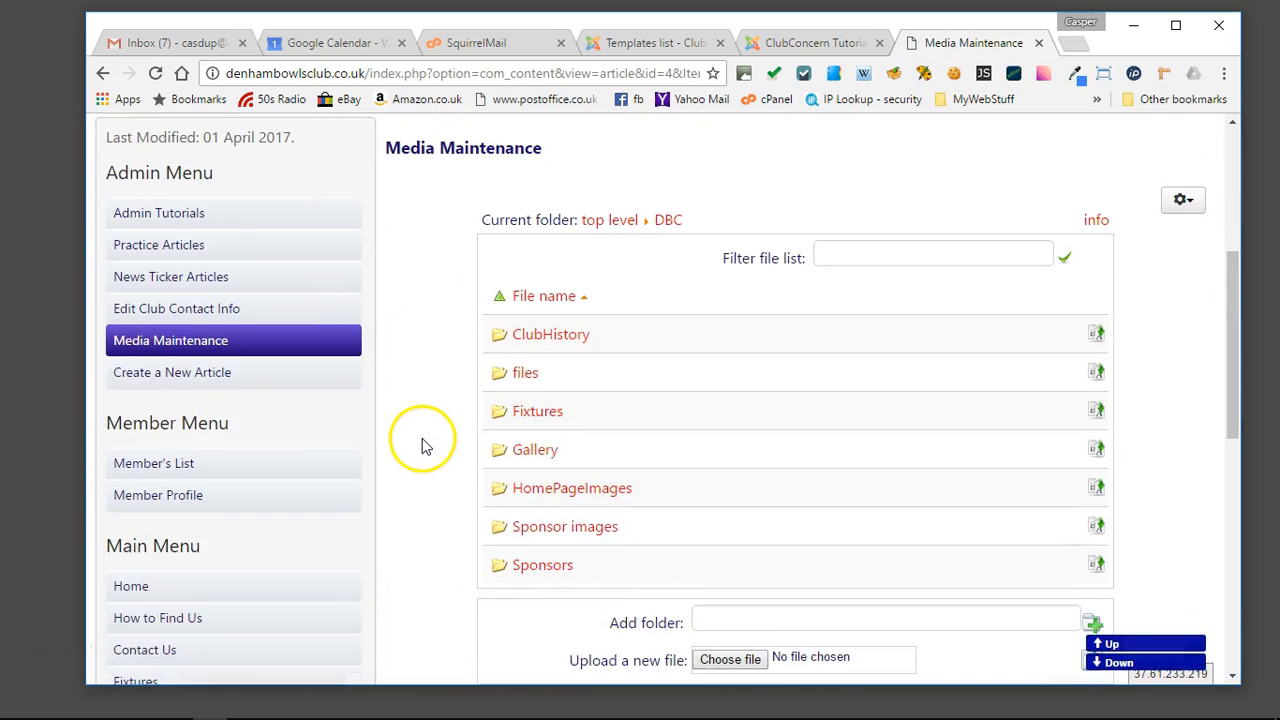
{"action": "scroll", "coordinate": [422, 440], "scroll_direction": "down", "scroll_amount": 2}
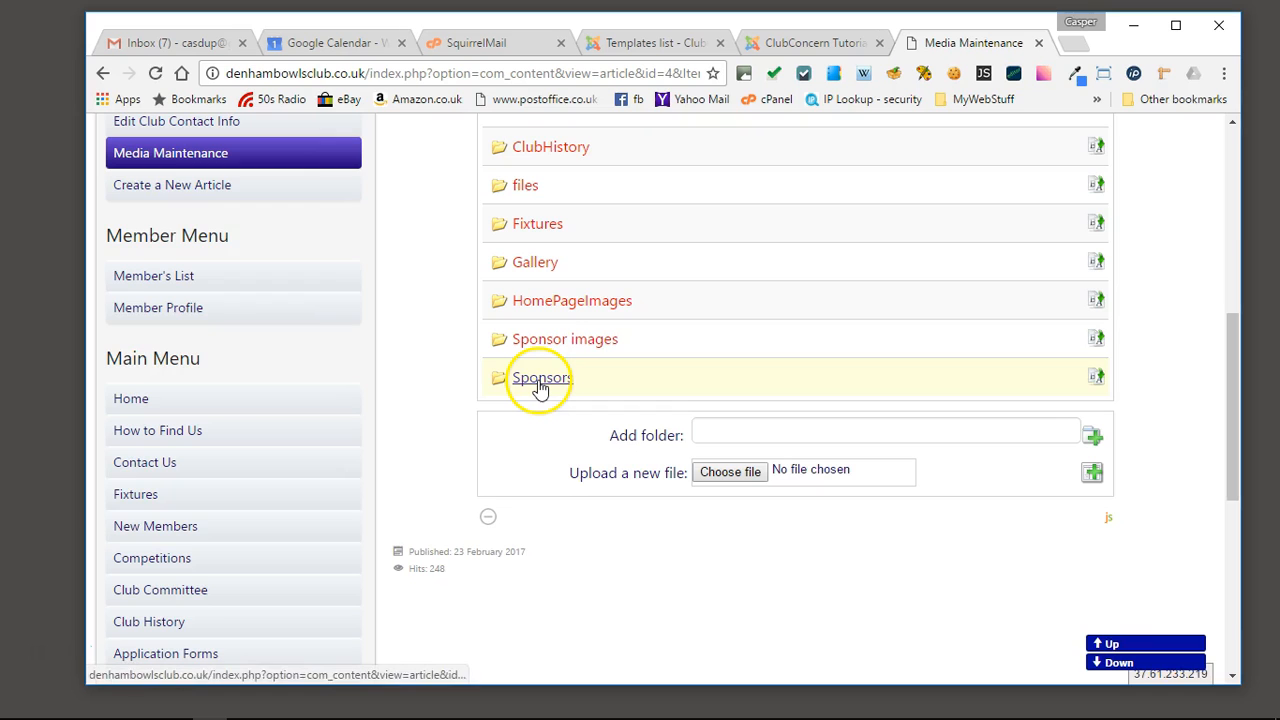
{"action": "scroll", "coordinate": [443, 360], "scroll_direction": "down", "scroll_amount": 6}
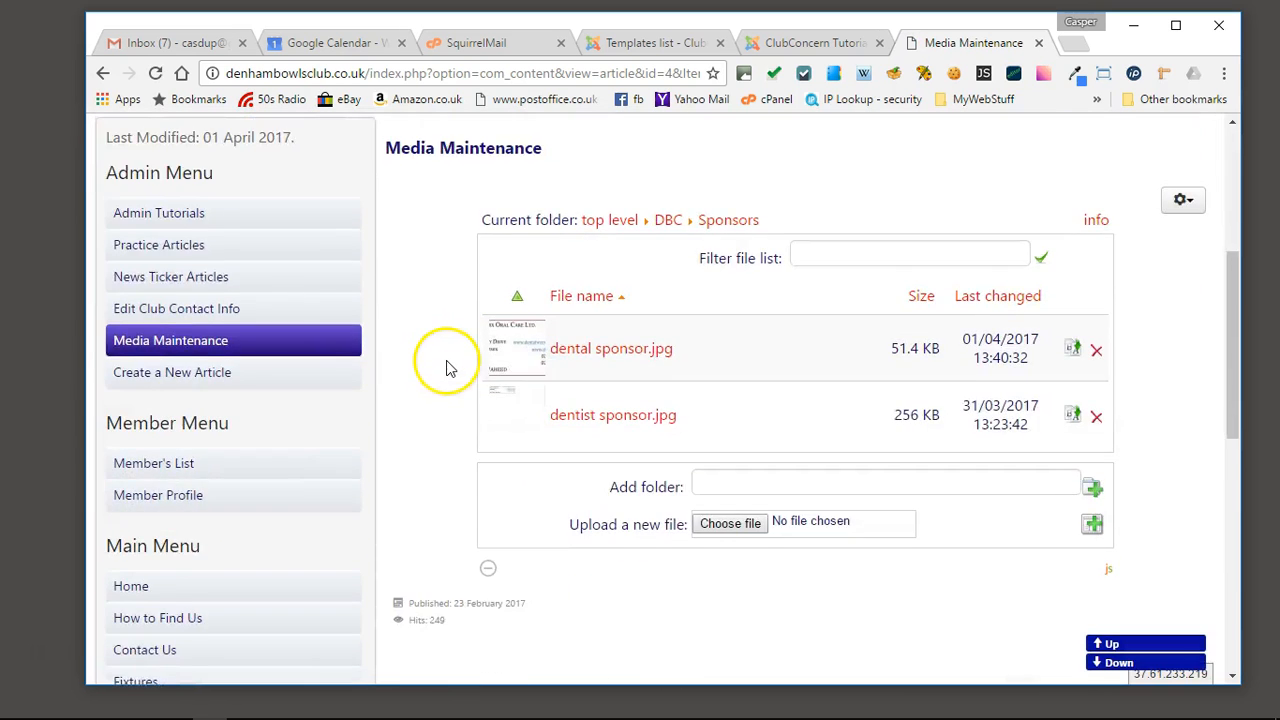
- Delete dentist sponsor.jpg from the DBC Sponsors folder and confirm the deletion
{"action": "scroll", "coordinate": [446, 360], "scroll_direction": "up", "scroll_amount": 1}
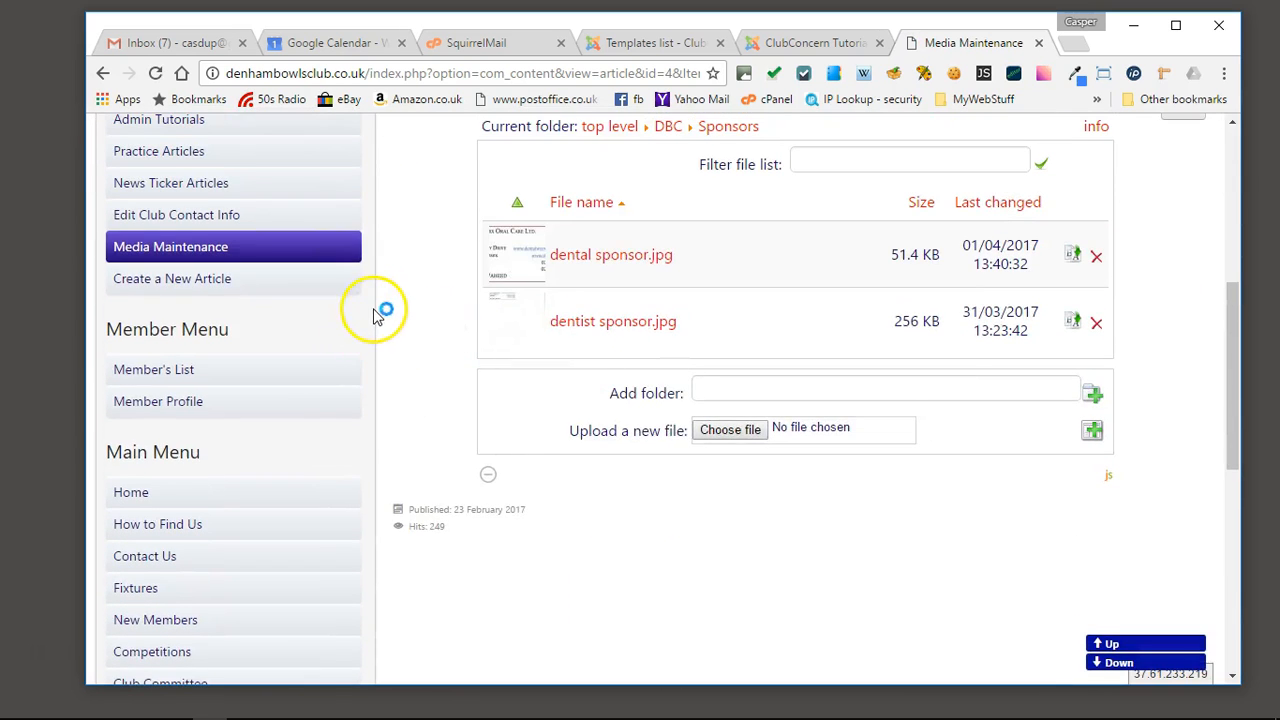
{"action": "scroll", "coordinate": [371, 306], "scroll_direction": "up", "scroll_amount": 1}
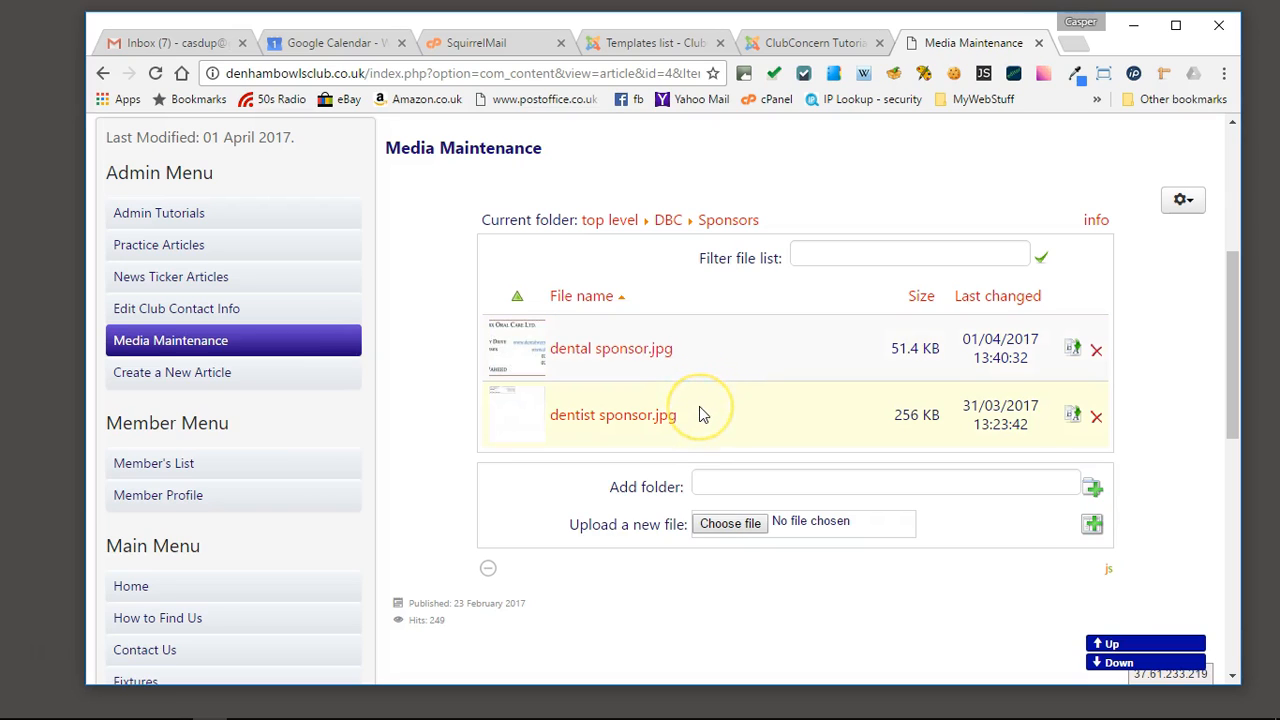
{"action": "left_click", "coordinate": [678, 427]}
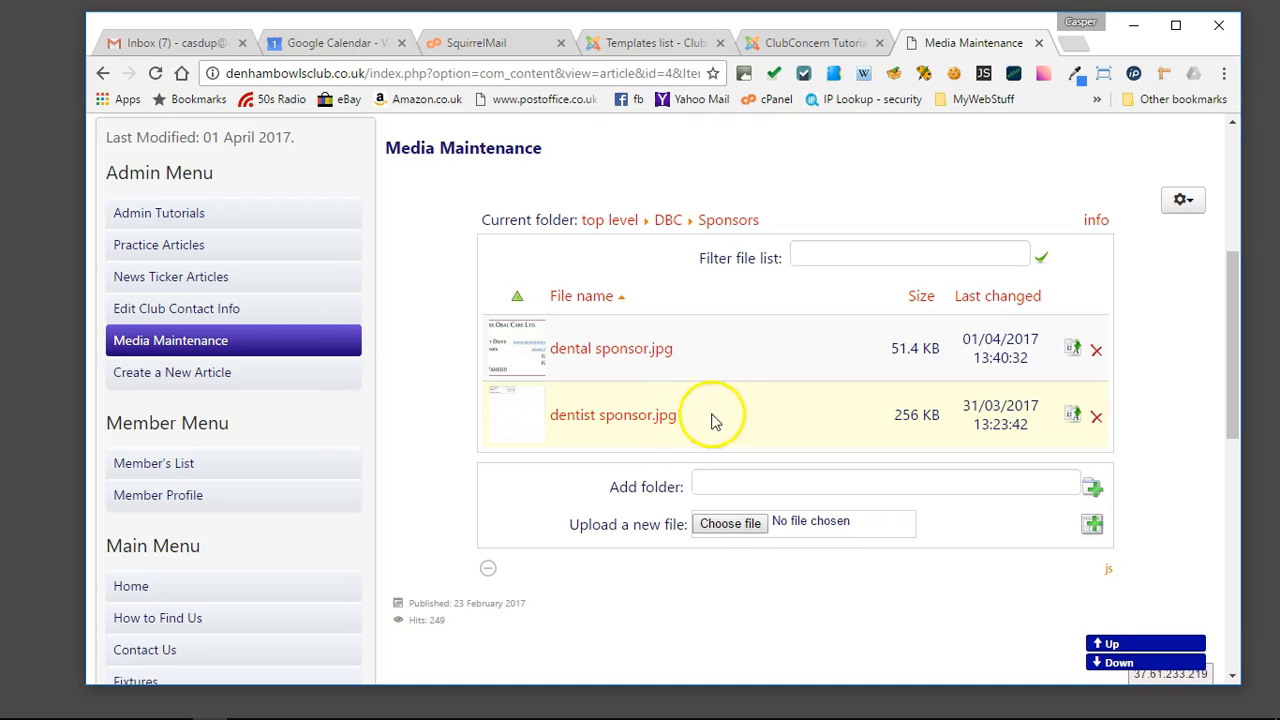
{"action": "left_click", "coordinate": [1097, 420]}
{"action": "left_click", "coordinate": [742, 196]}
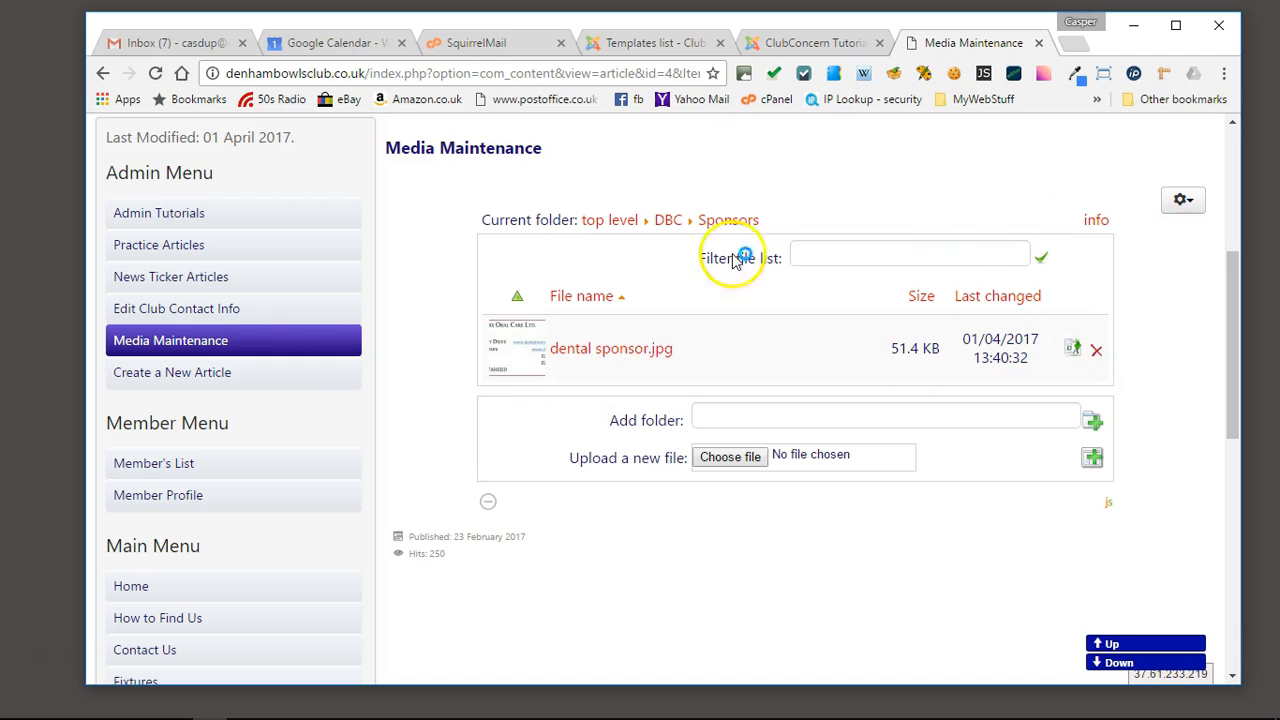
- Open the Sponsors page from the site's Main Menu and check its image gallery
{"action": "scroll", "coordinate": [401, 345], "scroll_direction": "down", "scroll_amount": 1}
{"action": "scroll", "coordinate": [400, 350], "scroll_direction": "down", "scroll_amount": 5}
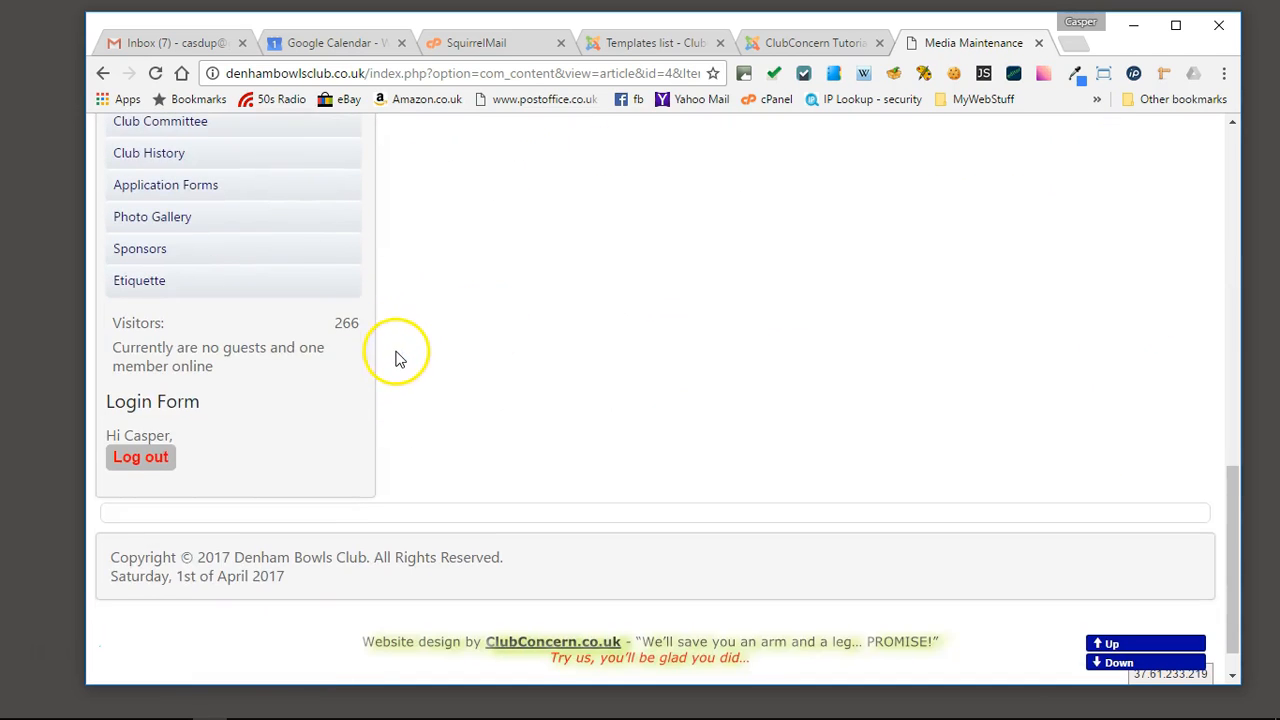
{"action": "scroll", "coordinate": [400, 350], "scroll_direction": "up", "scroll_amount": 1}
{"action": "left_click", "coordinate": [143, 355]}
{"action": "scroll", "coordinate": [412, 335], "scroll_direction": "down", "scroll_amount": 4}
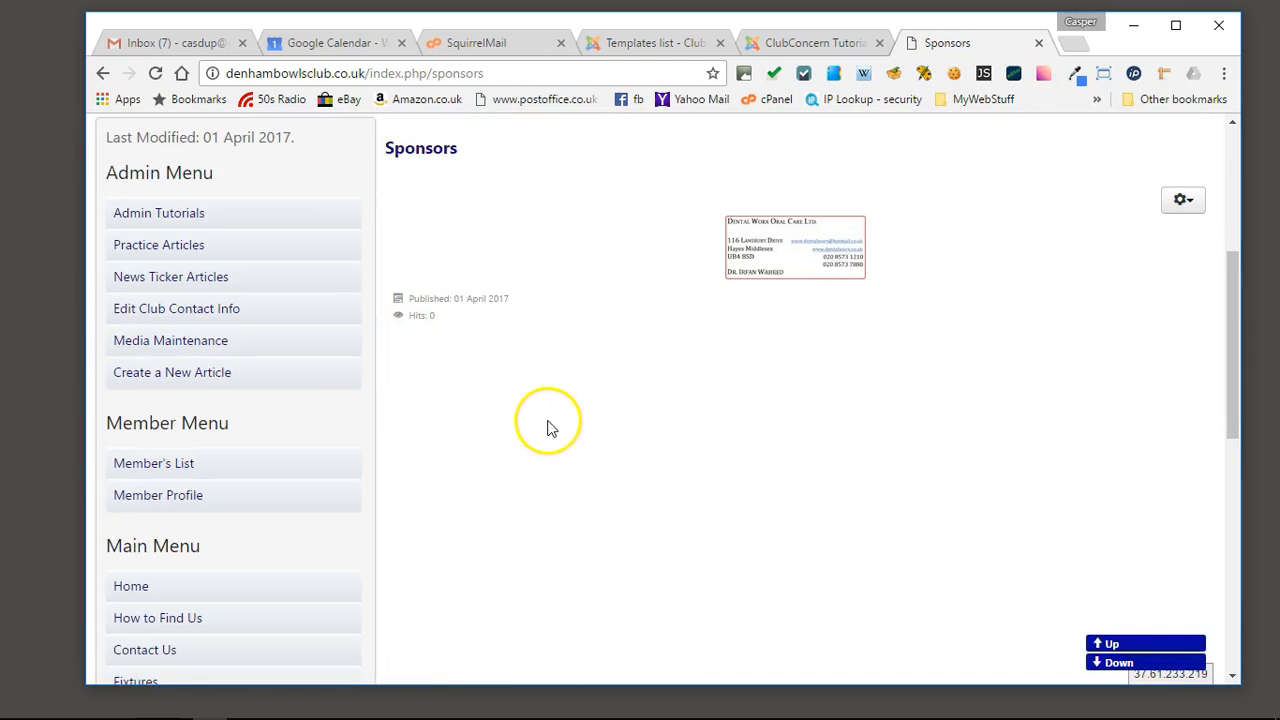
{"action": "scroll", "coordinate": [467, 410], "scroll_direction": "up", "scroll_amount": 1}
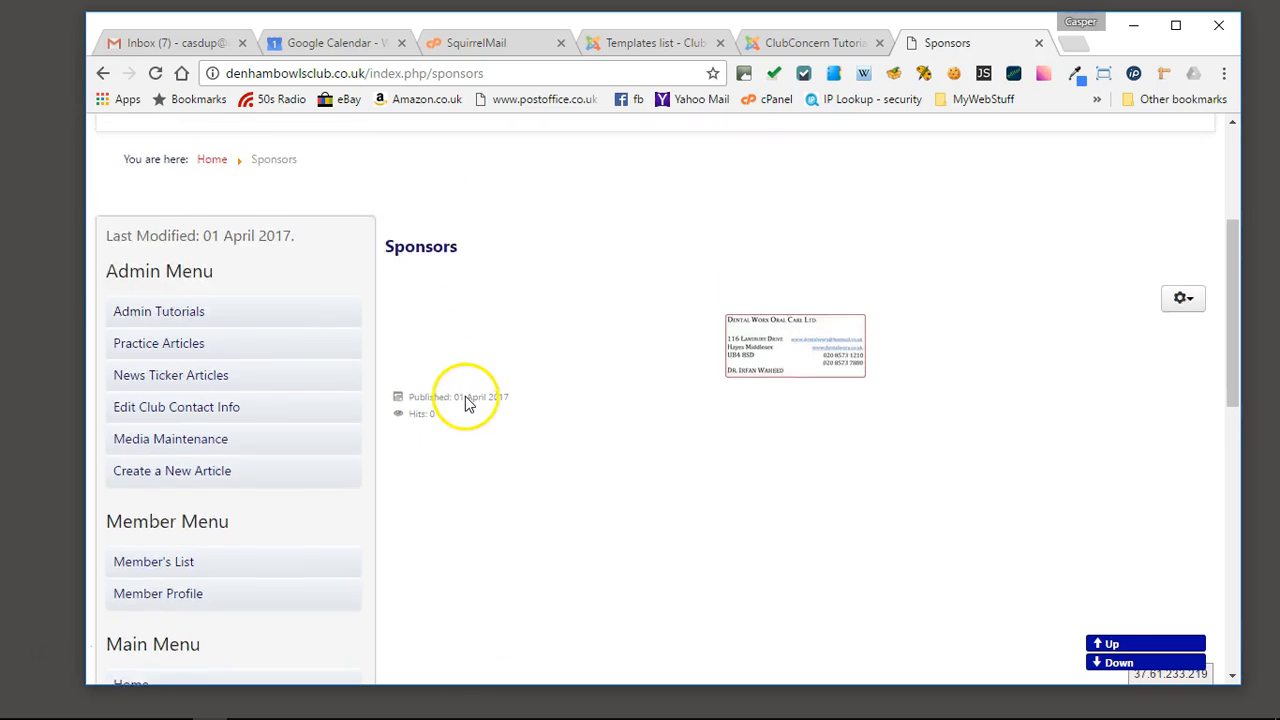
{"action": "scroll", "coordinate": [465, 396], "scroll_direction": "up", "scroll_amount": 1}
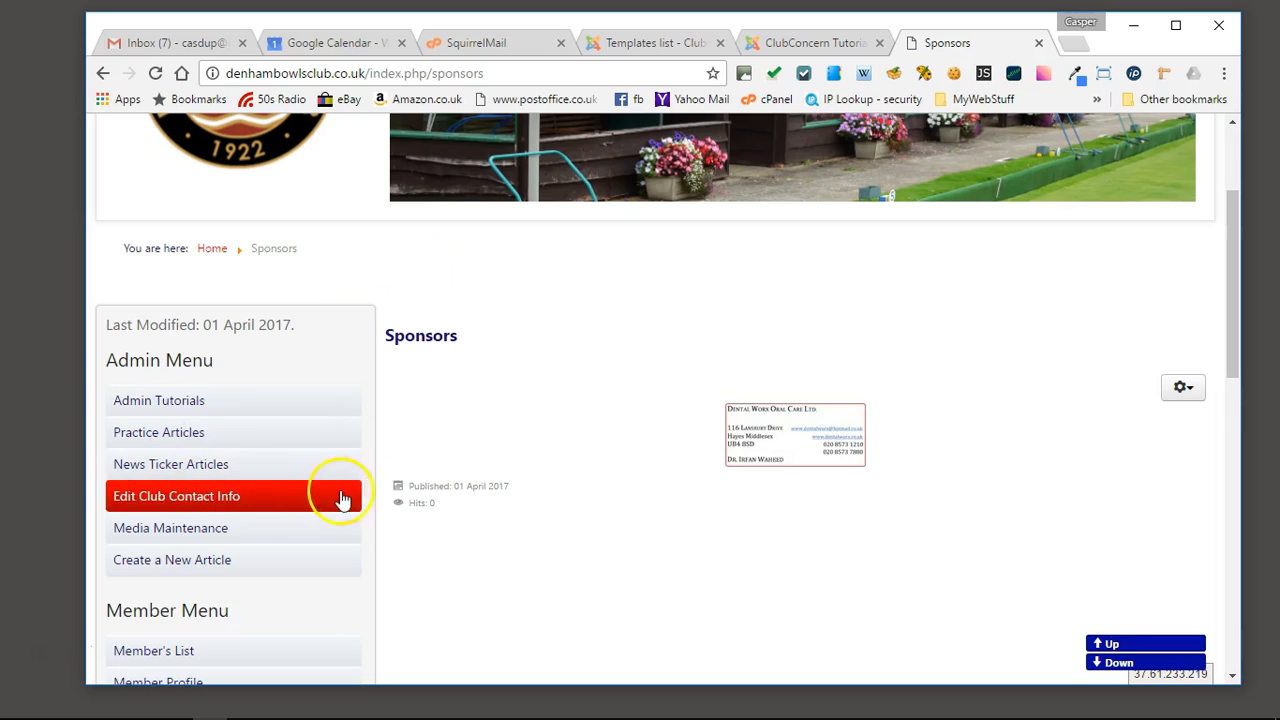
- Open the Photo Gallery page and look through the club images from start to end
{"action": "scroll", "coordinate": [426, 523], "scroll_direction": "down", "scroll_amount": 4}
{"action": "scroll", "coordinate": [430, 515], "scroll_direction": "down", "scroll_amount": 1}
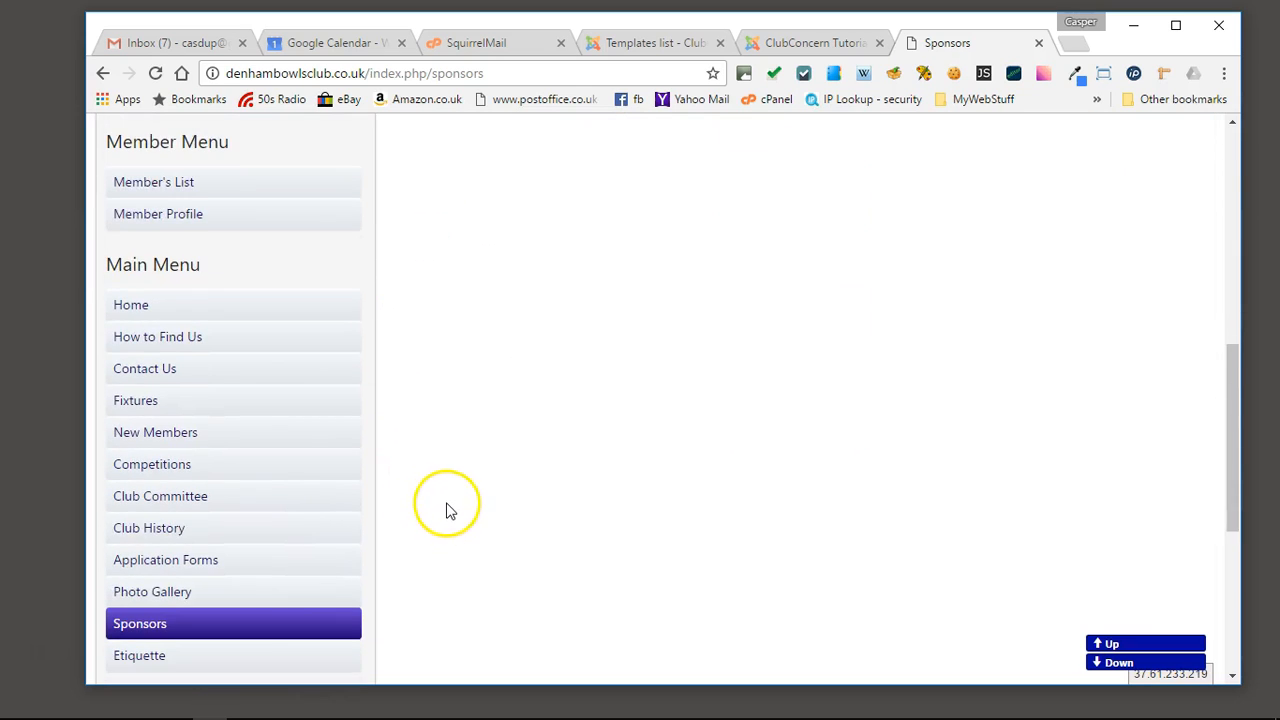
{"action": "scroll", "coordinate": [450, 509], "scroll_direction": "down", "scroll_amount": 2}
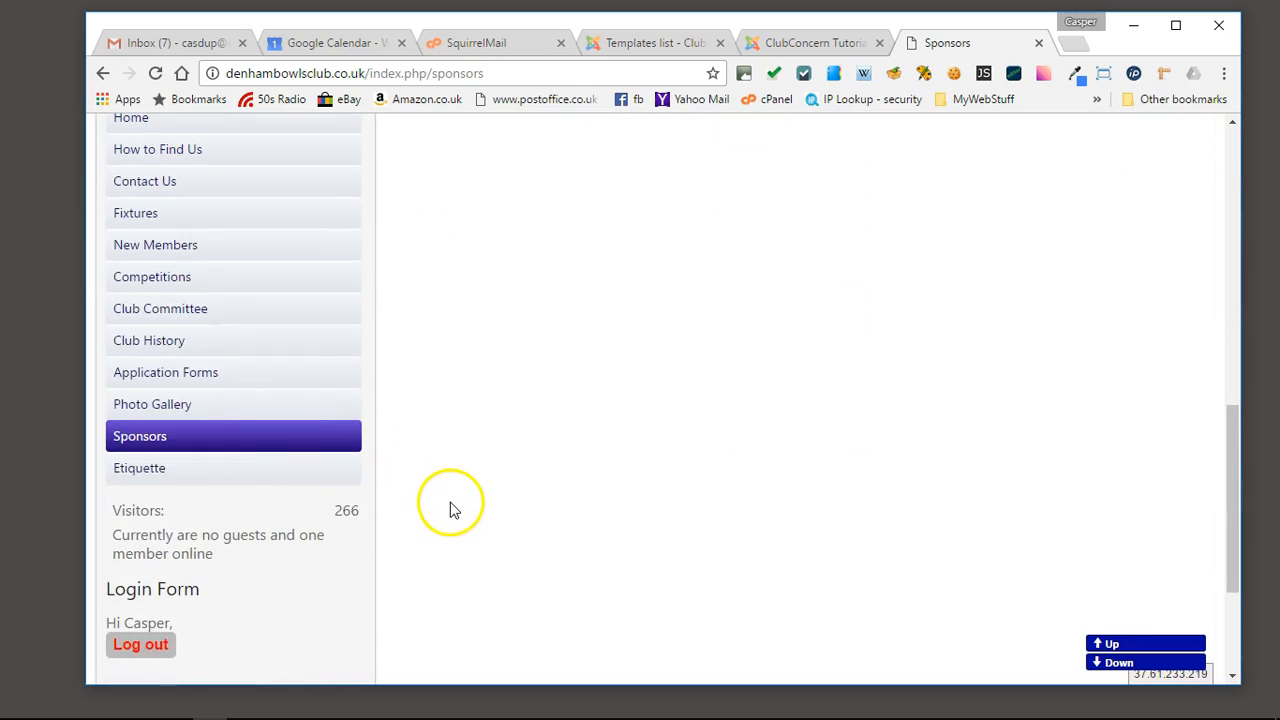
{"action": "left_click", "coordinate": [160, 406]}
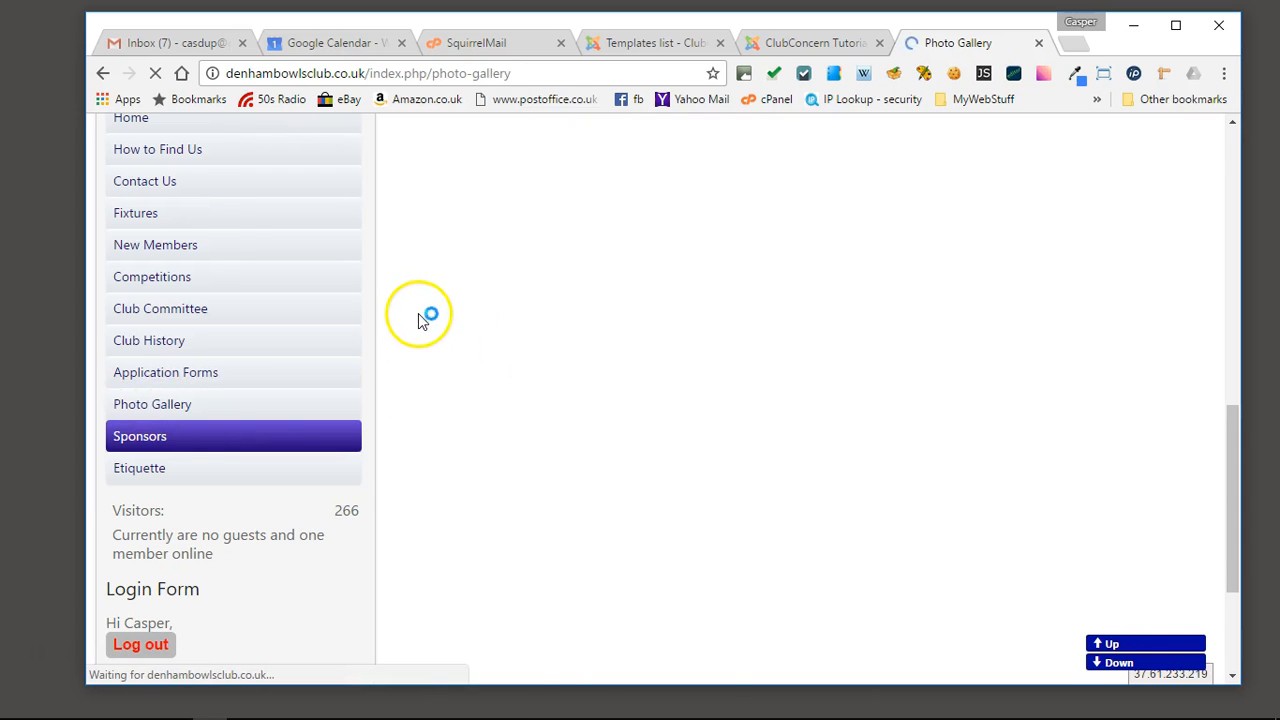
{"action": "scroll", "coordinate": [400, 343], "scroll_direction": "down", "scroll_amount": 3}
{"action": "scroll", "coordinate": [378, 350], "scroll_direction": "down", "scroll_amount": 5}
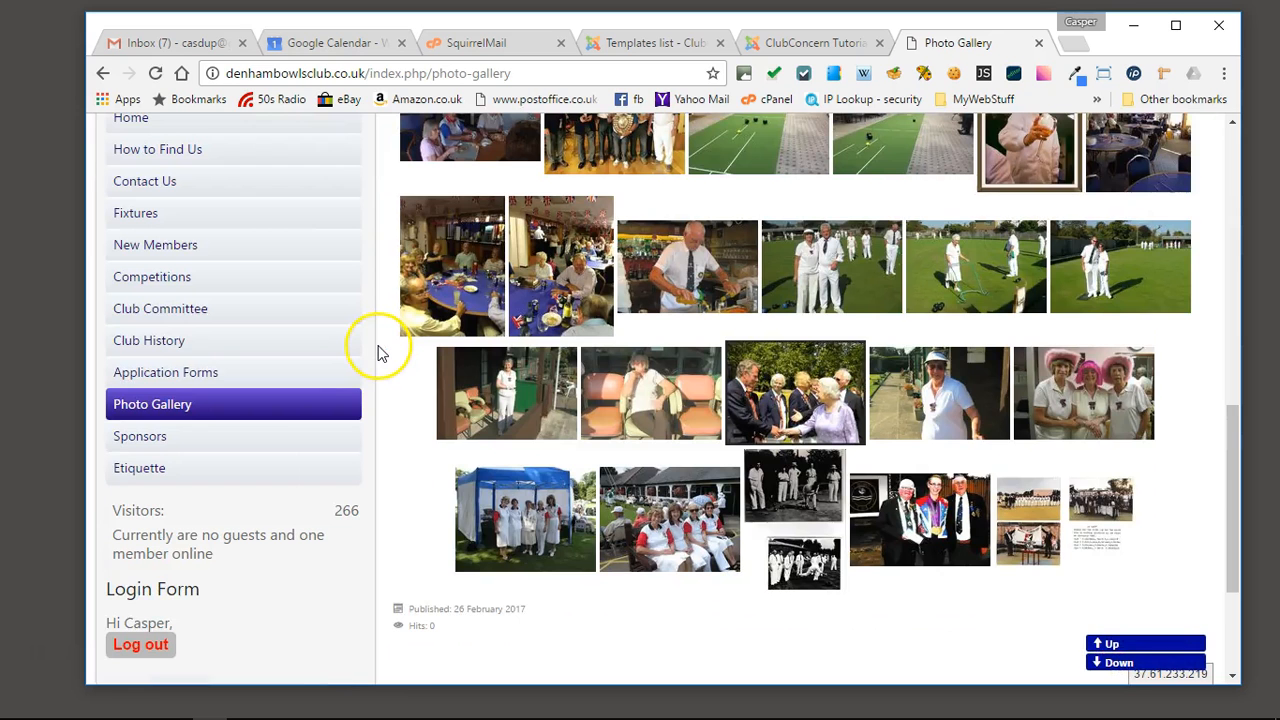
{"action": "scroll", "coordinate": [378, 352], "scroll_direction": "up", "scroll_amount": 8}
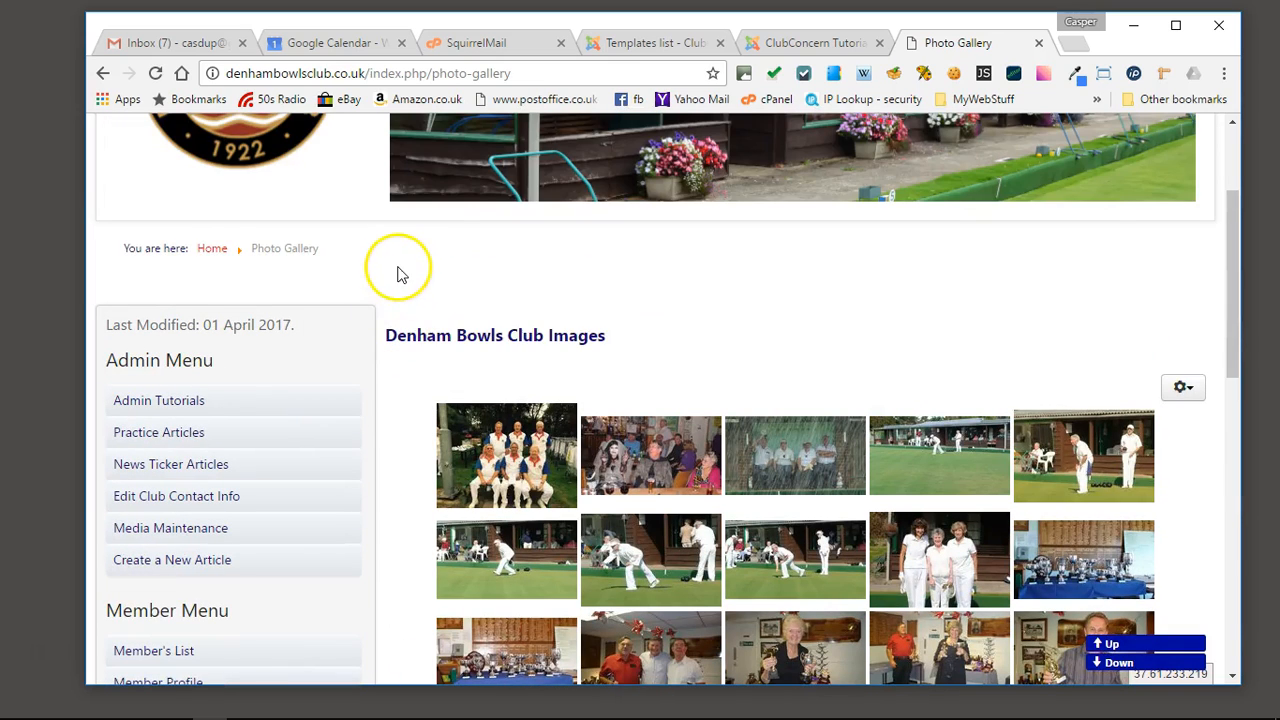